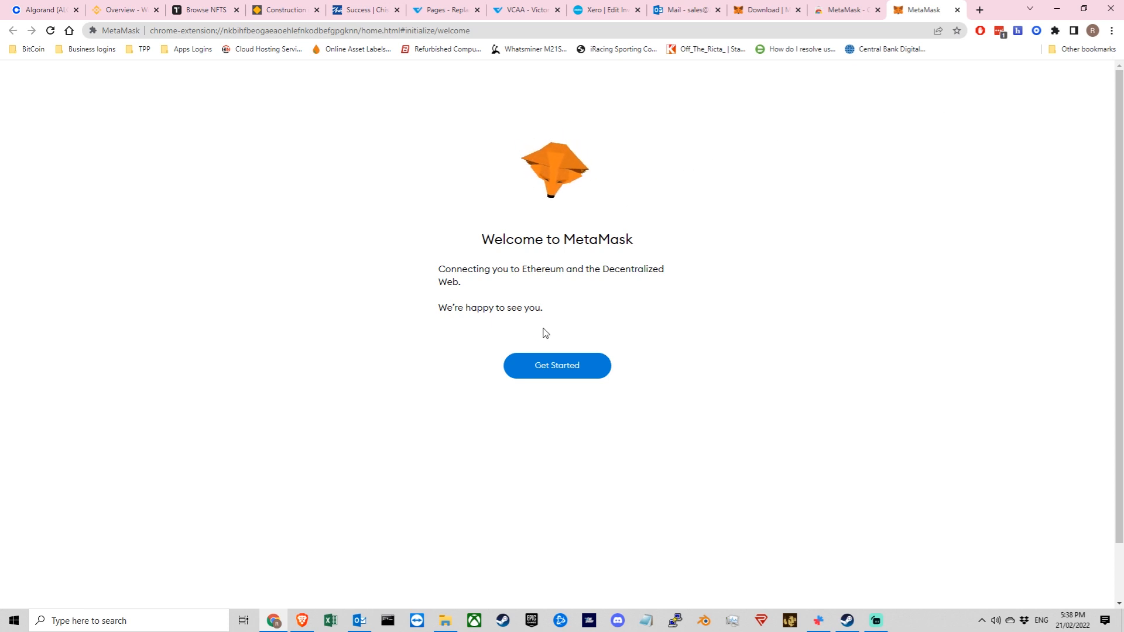
# Start setting up a new MetaMask wallet and decline sharing usage data
pyautogui.click(552, 367)
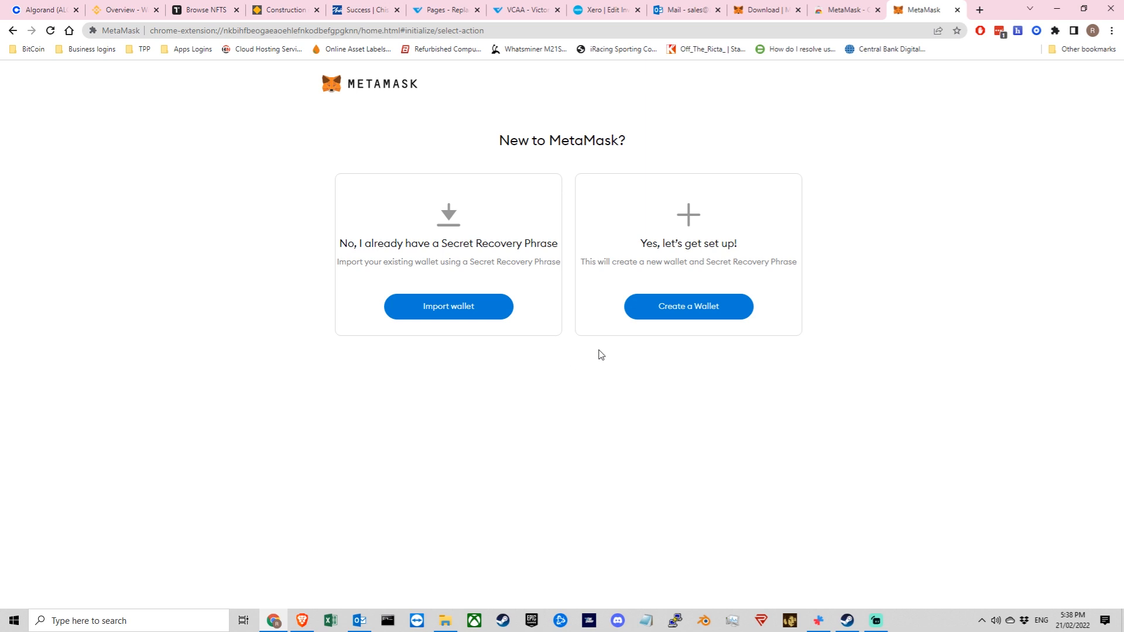
pyautogui.click(689, 308)
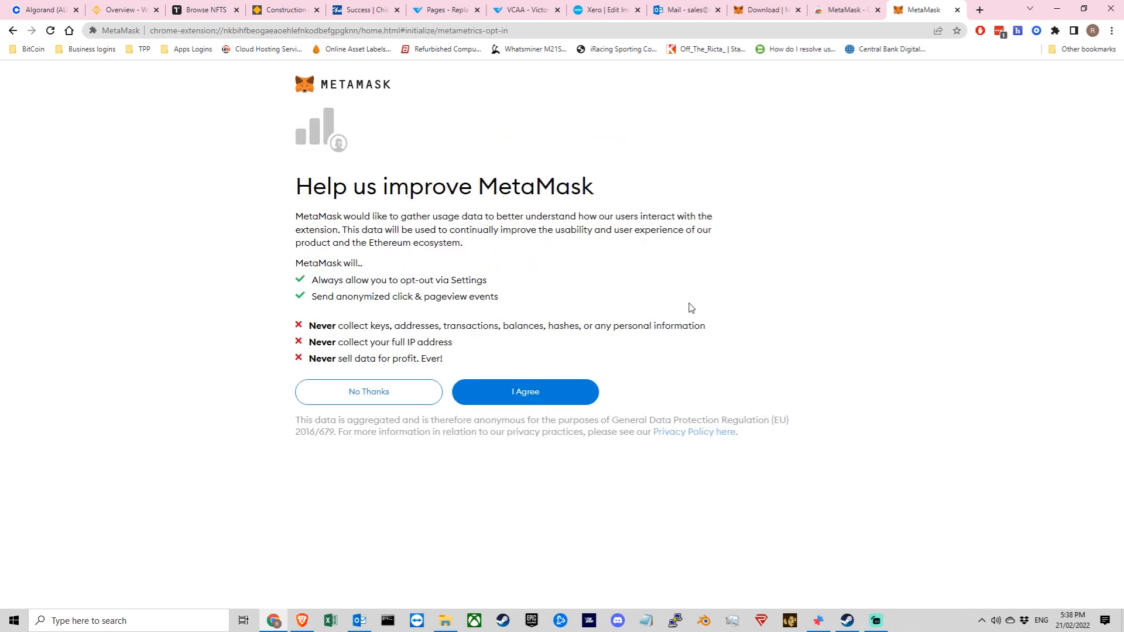
pyautogui.click(369, 394)
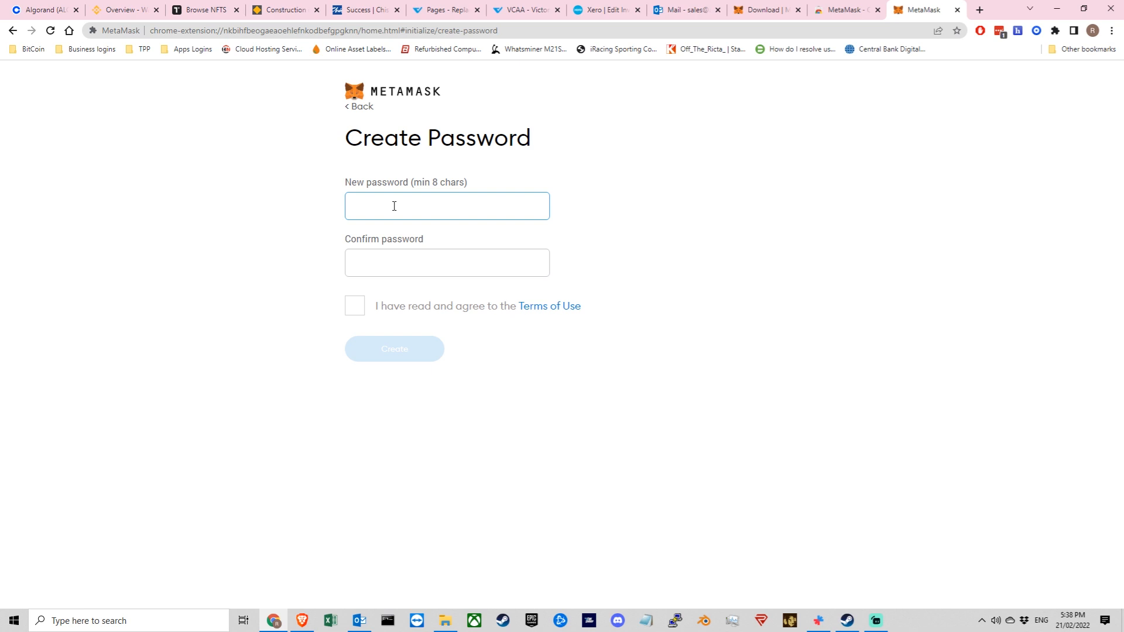
pyautogui.write('•••••')
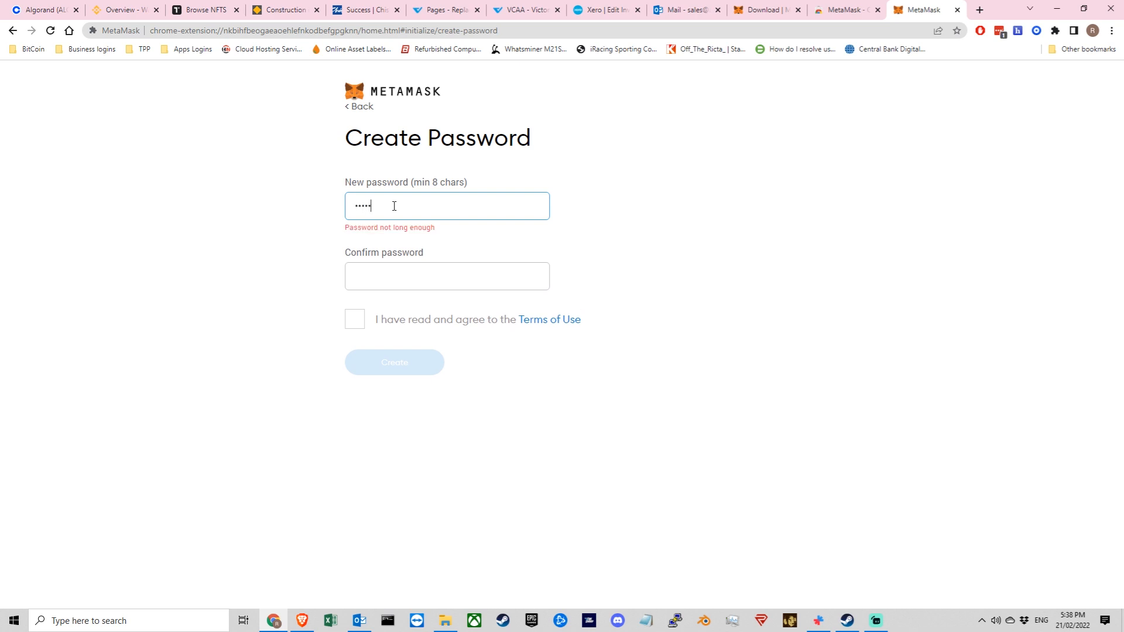
pyautogui.press('BackSpace')
pyautogui.press('BackSpace')
pyautogui.press('BackSpace')
pyautogui.press('BackSpace')
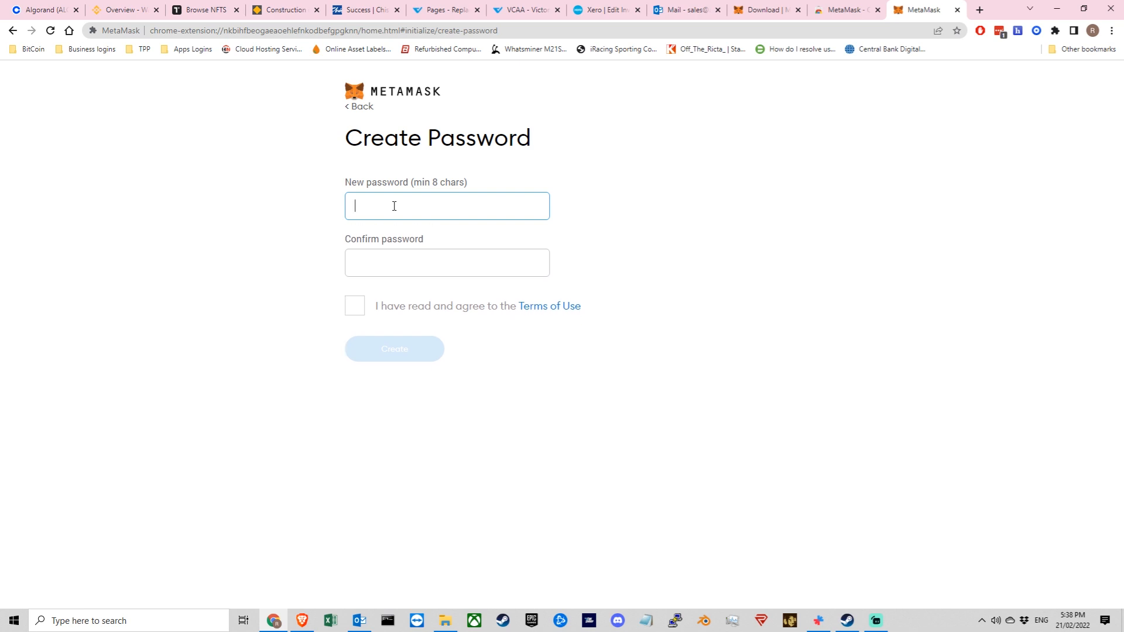
# Enter and confirm the new wallet password, then accept the Terms of Use to create the wallet
pyautogui.write('••••••••')
pyautogui.click(384, 267)
pyautogui.write('••••••')
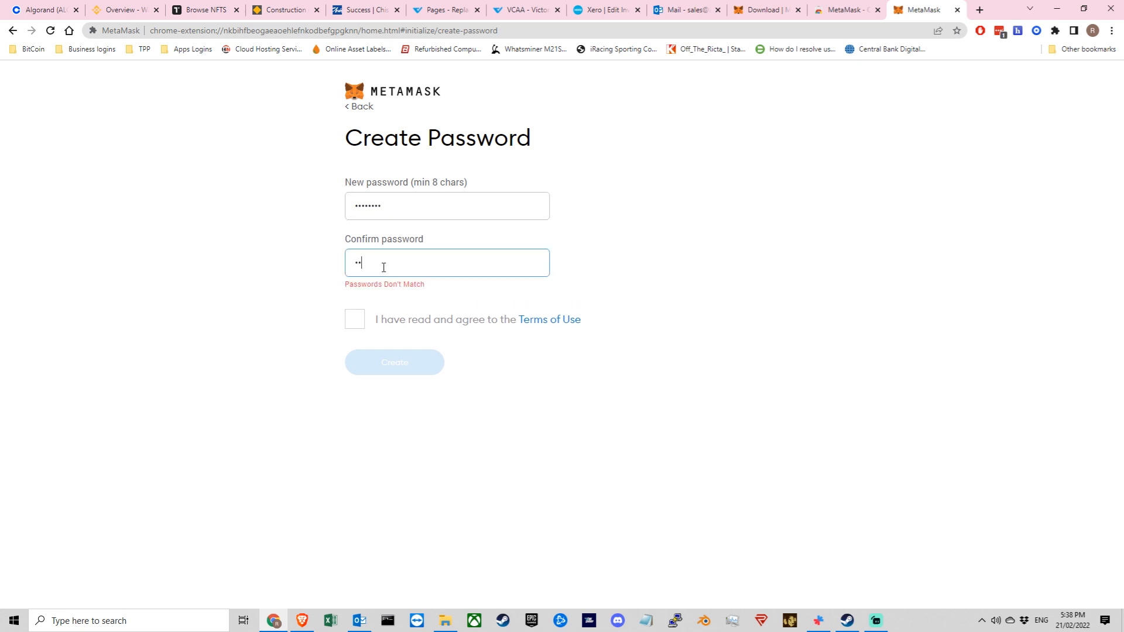
pyautogui.write('••')
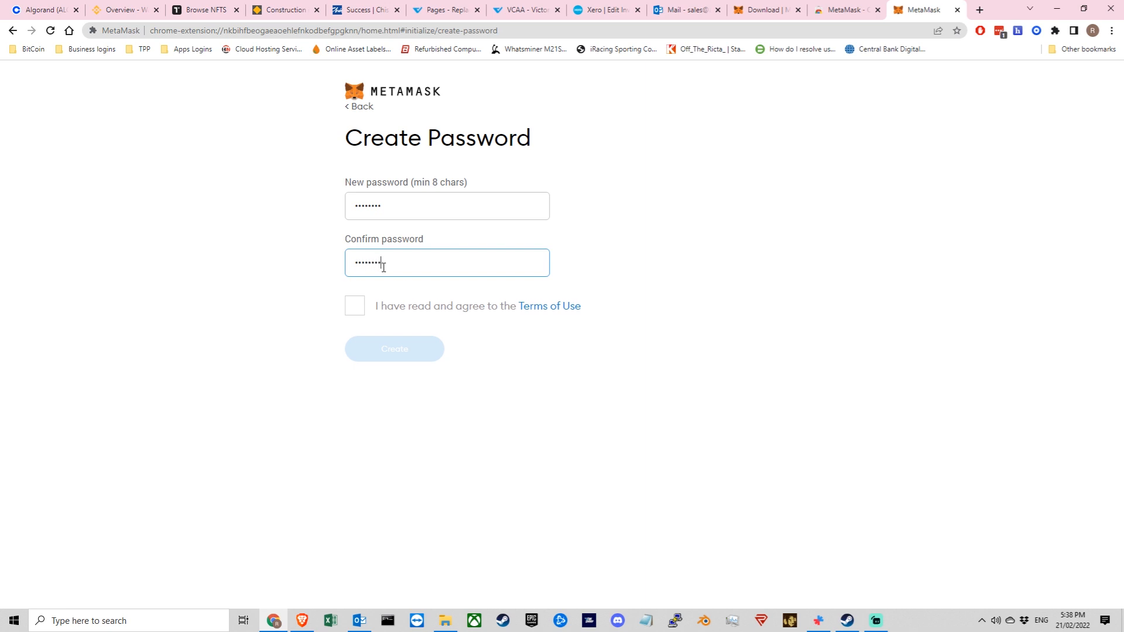
pyautogui.click(355, 306)
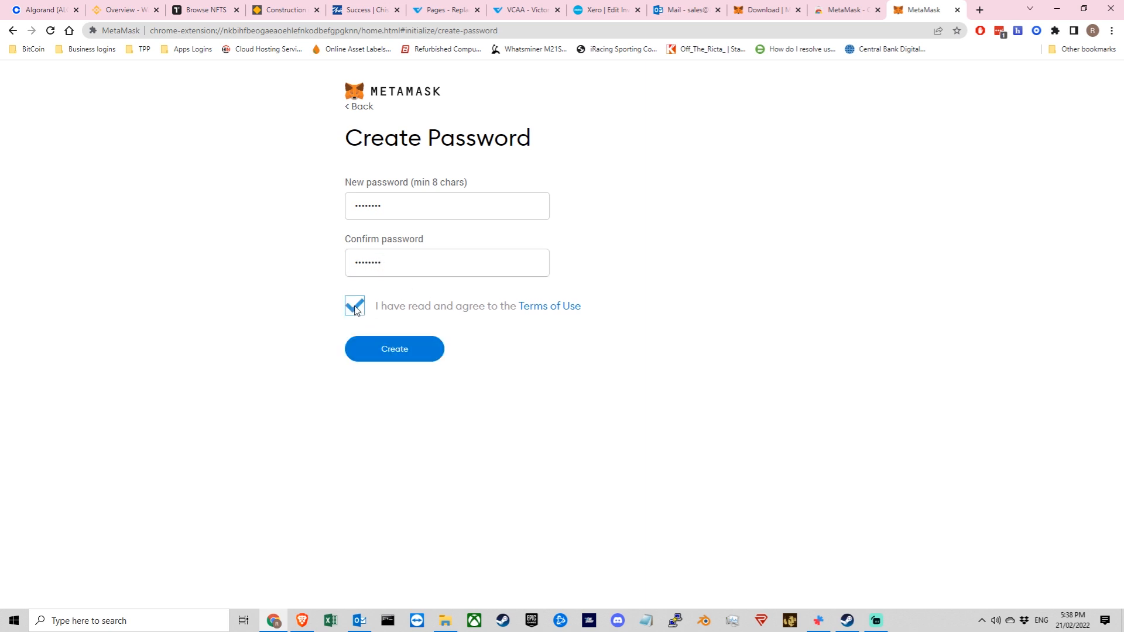
pyautogui.click(393, 350)
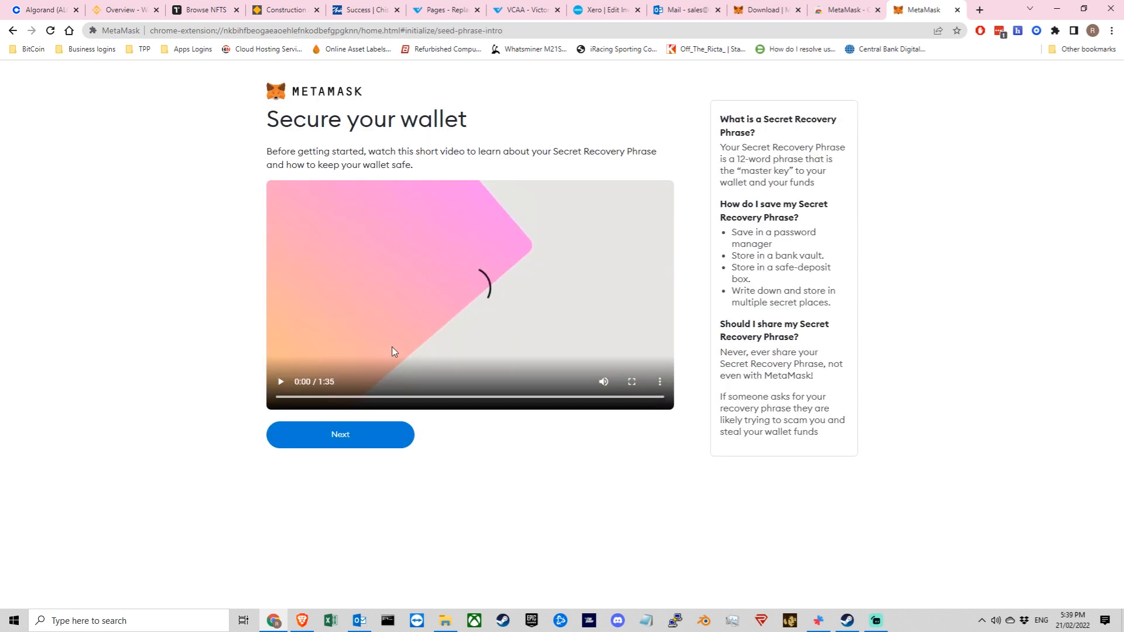
# Play the video on securing the wallet and reveal the Secret Recovery Phrase
pyautogui.click(392, 348)
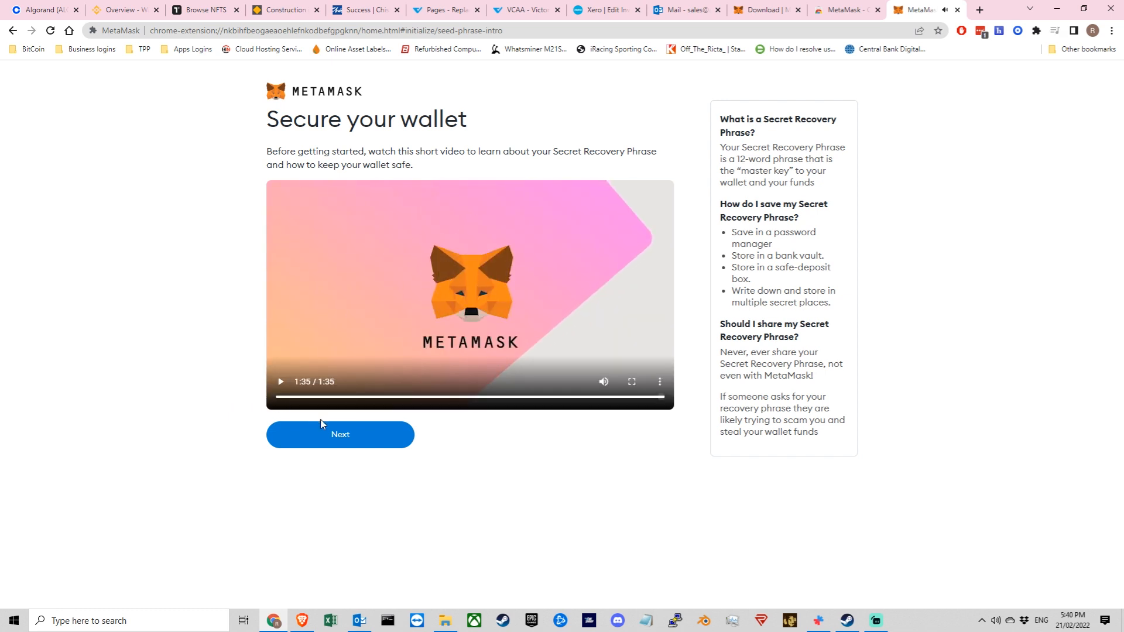
pyautogui.click(344, 439)
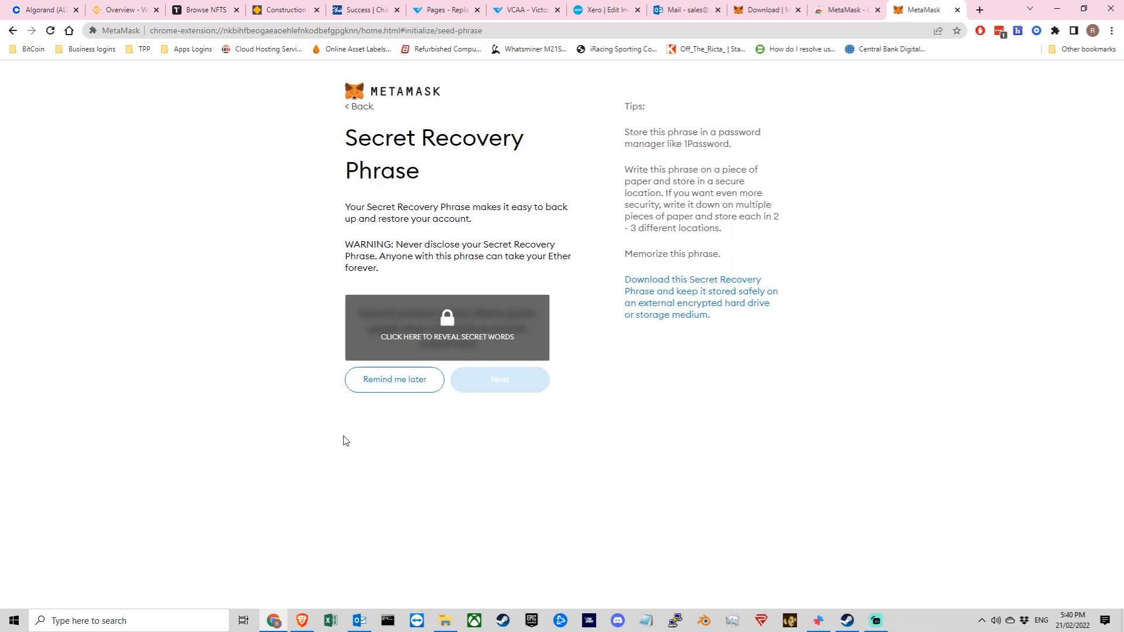
pyautogui.click(421, 345)
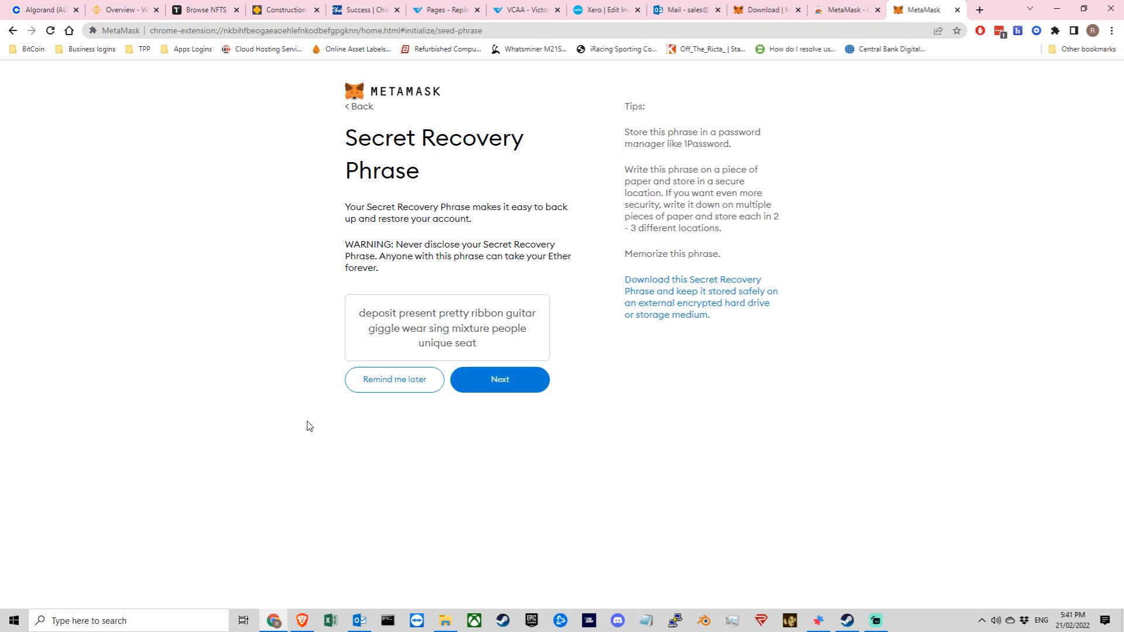
# Proceed to the recovery phrase check and select all twelve words of the Secret Recovery Phrase
pyautogui.click(493, 385)
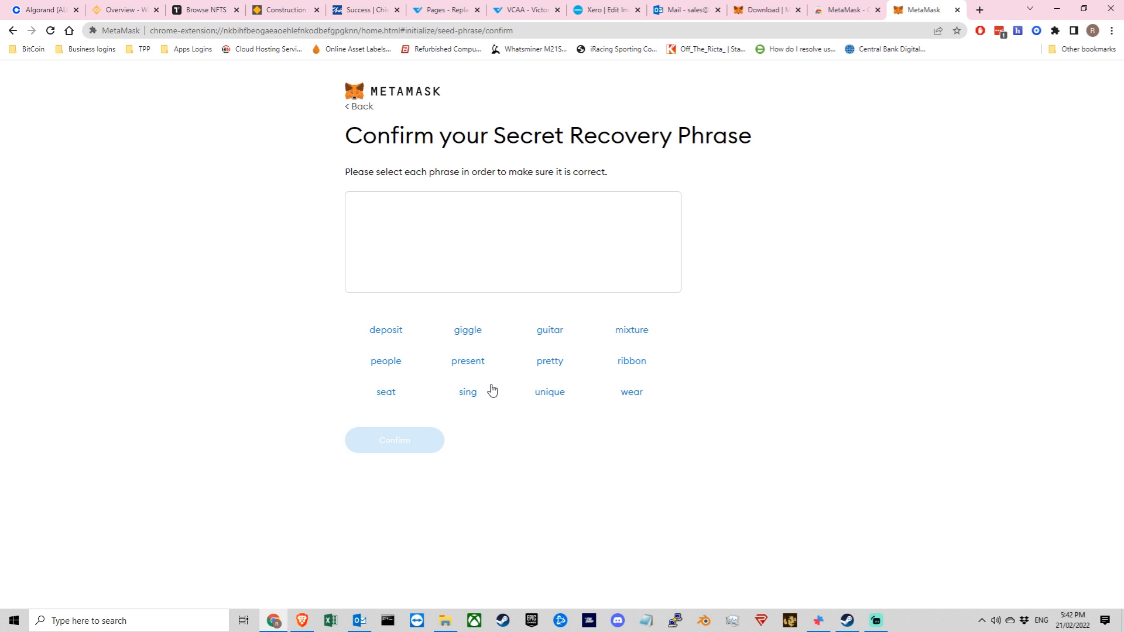
pyautogui.click(389, 332)
pyautogui.click(463, 363)
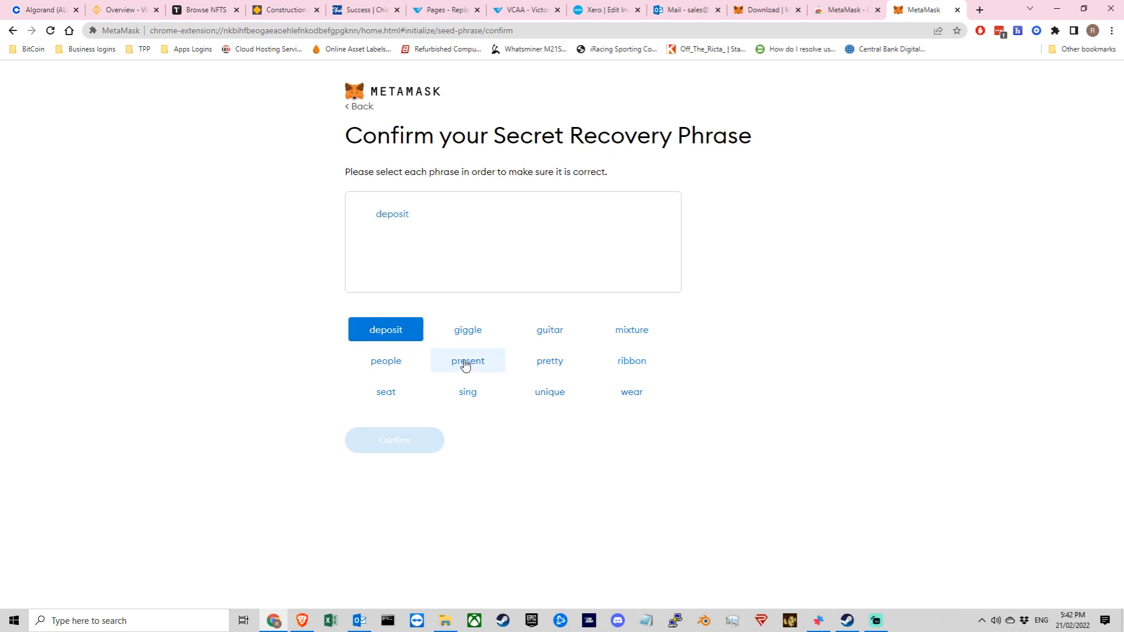
pyautogui.click(543, 368)
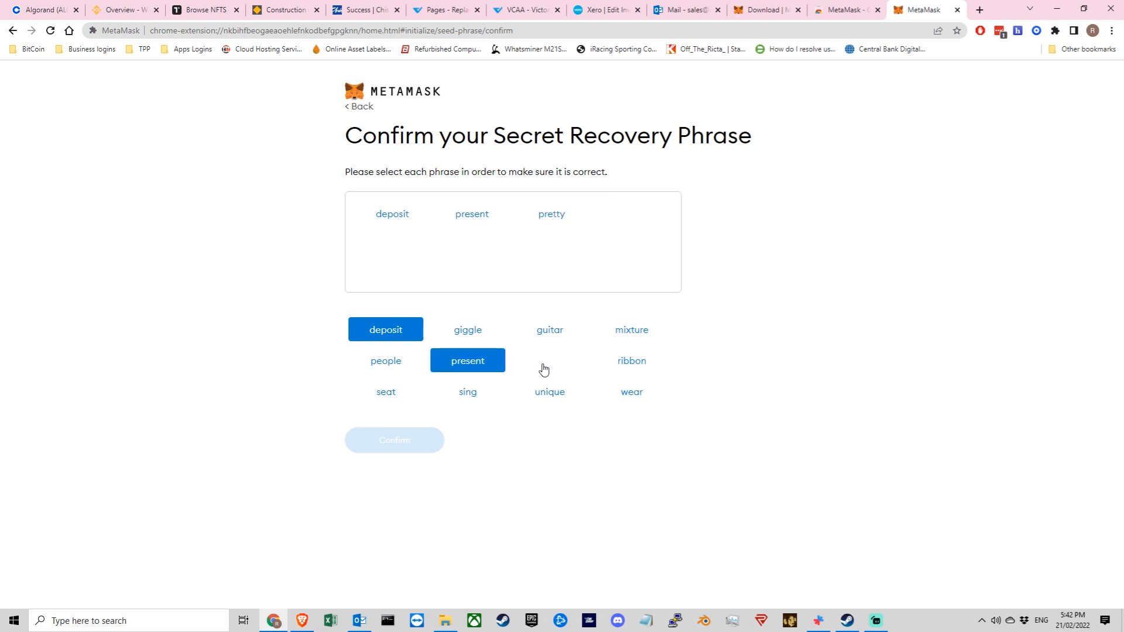
pyautogui.click(546, 336)
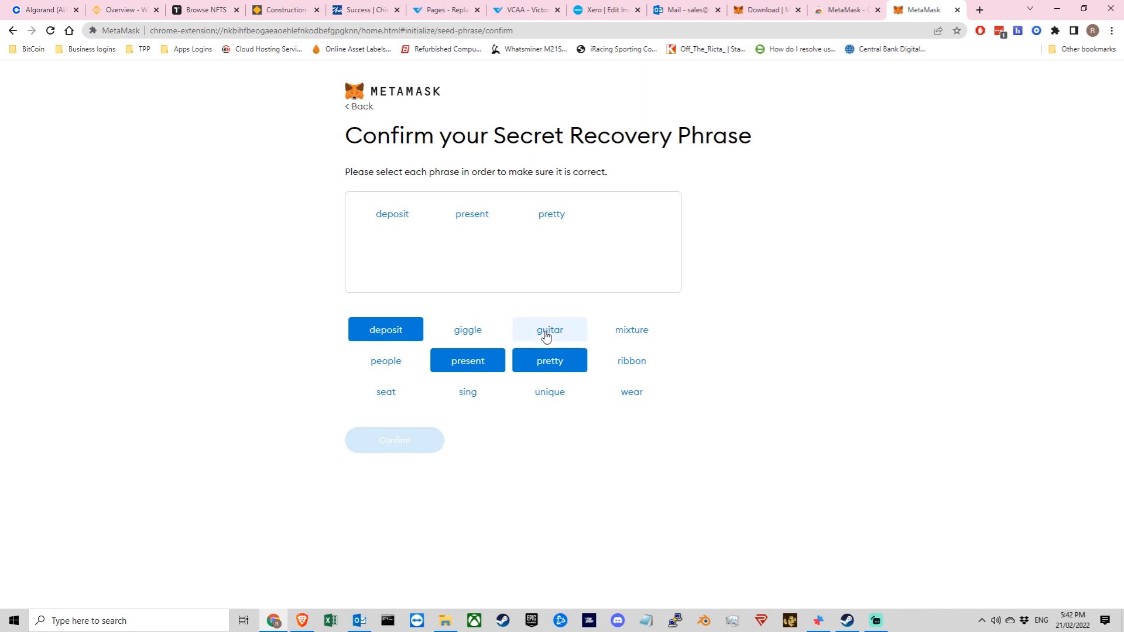
pyautogui.click(469, 331)
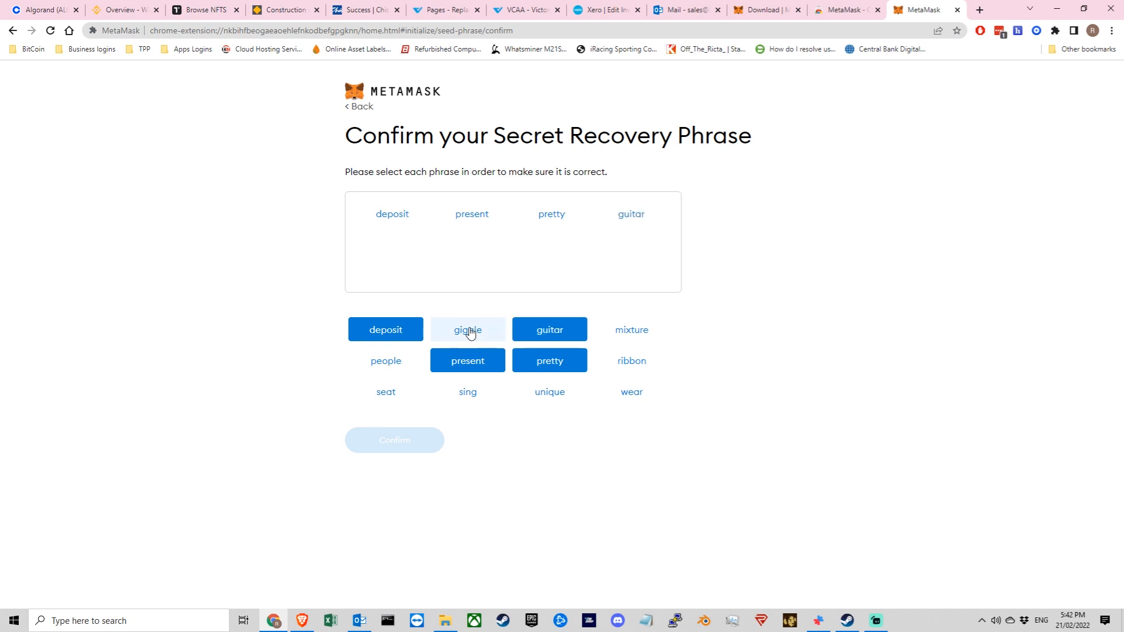
pyautogui.click(632, 395)
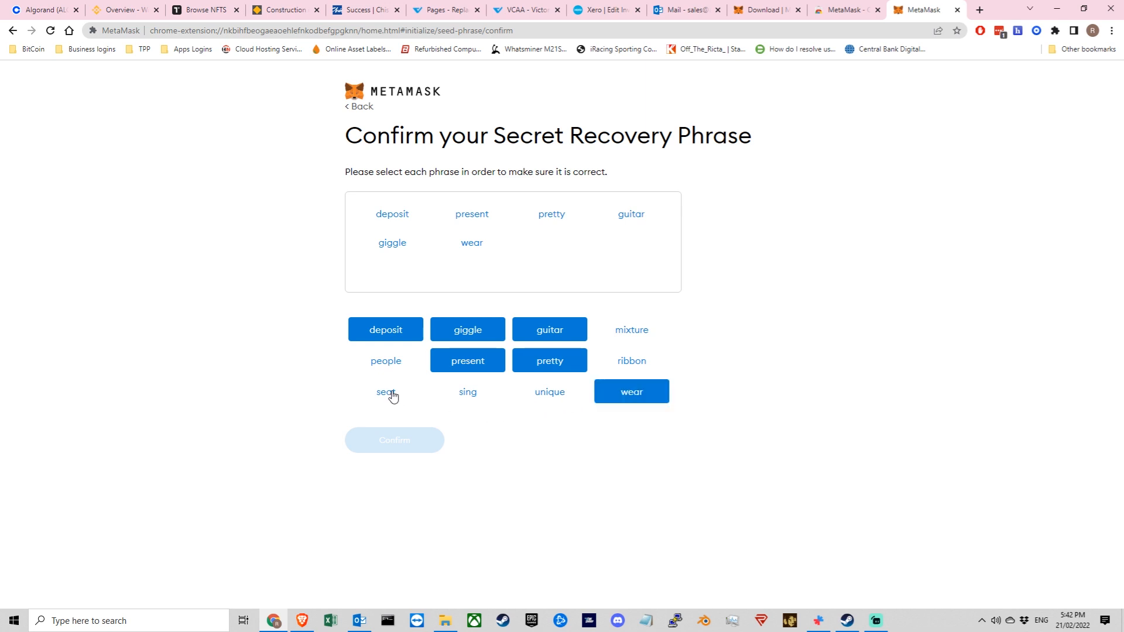
pyautogui.click(478, 394)
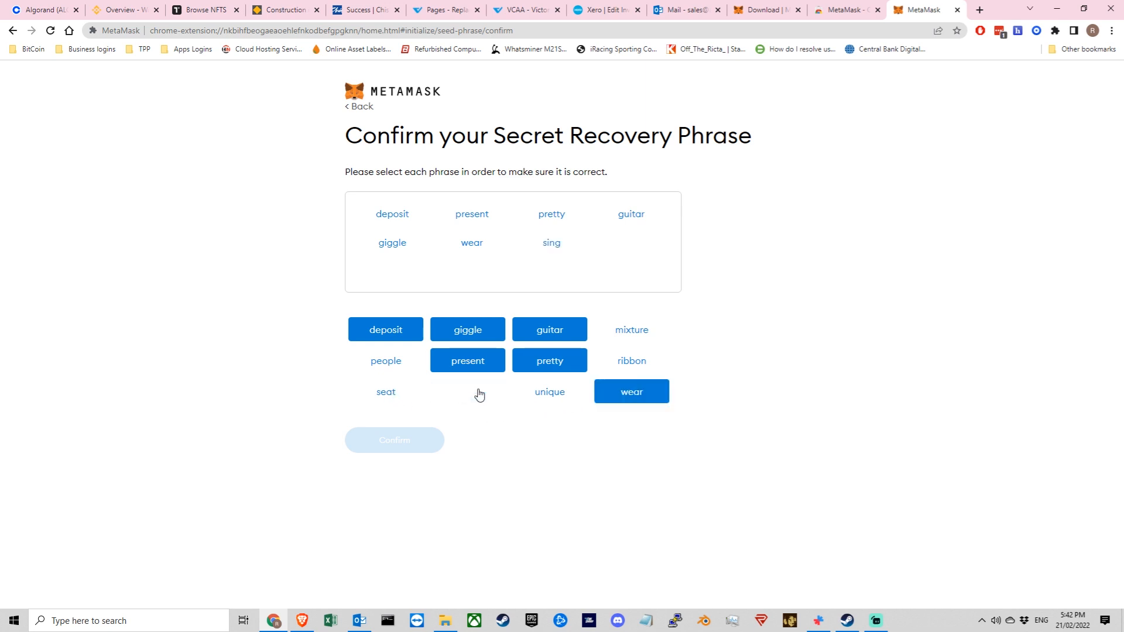
pyautogui.click(636, 336)
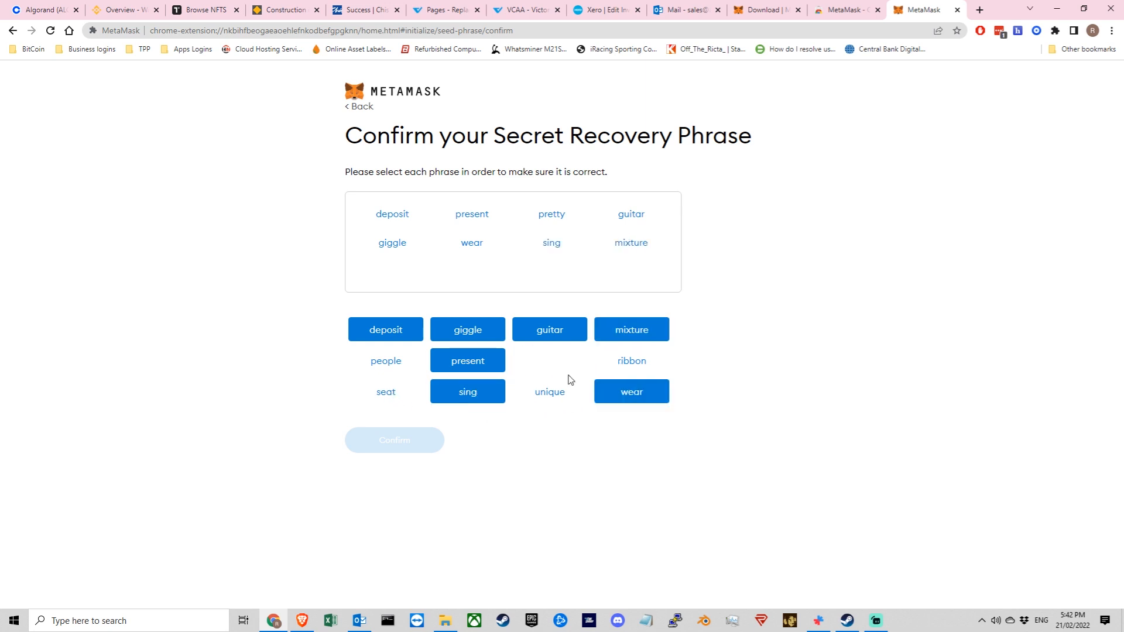
pyautogui.click(385, 367)
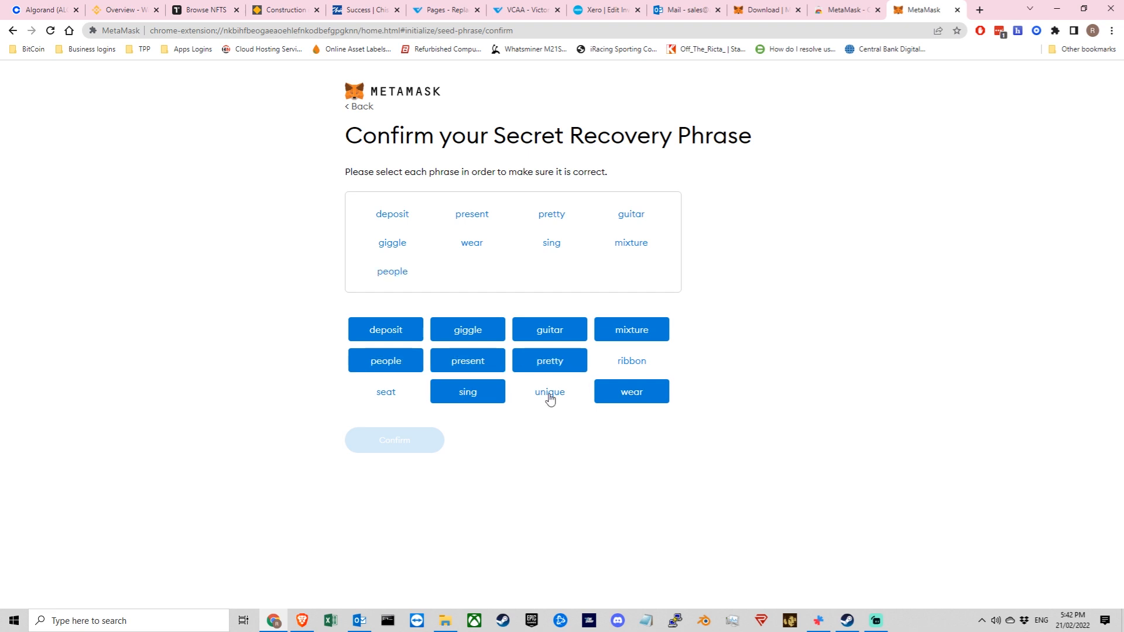
pyautogui.click(549, 393)
pyautogui.click(631, 362)
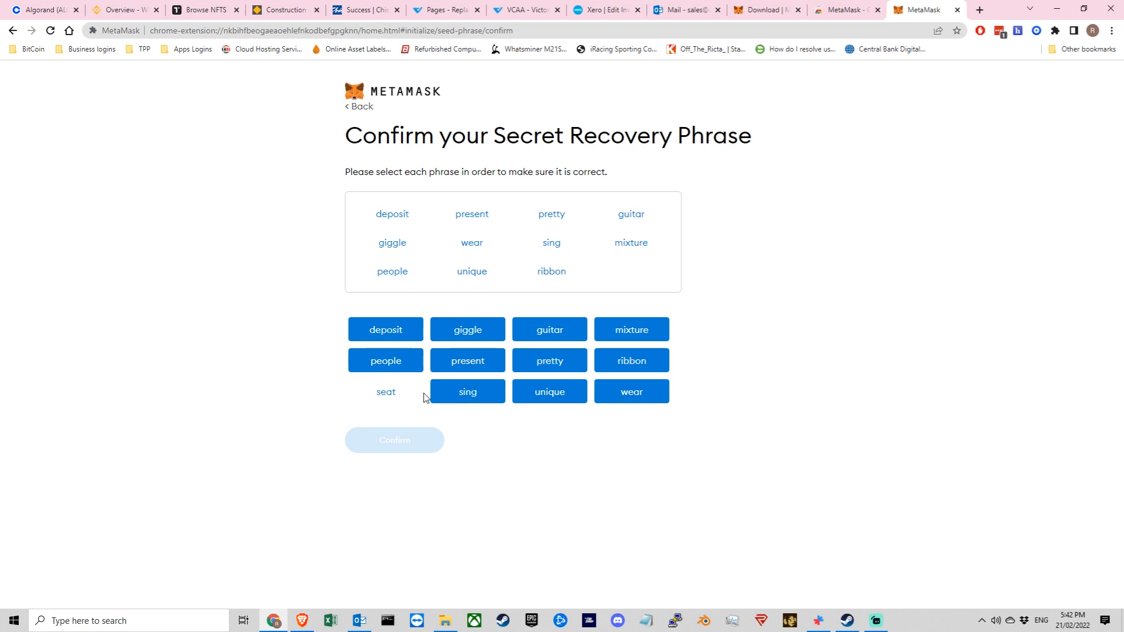
pyautogui.click(381, 398)
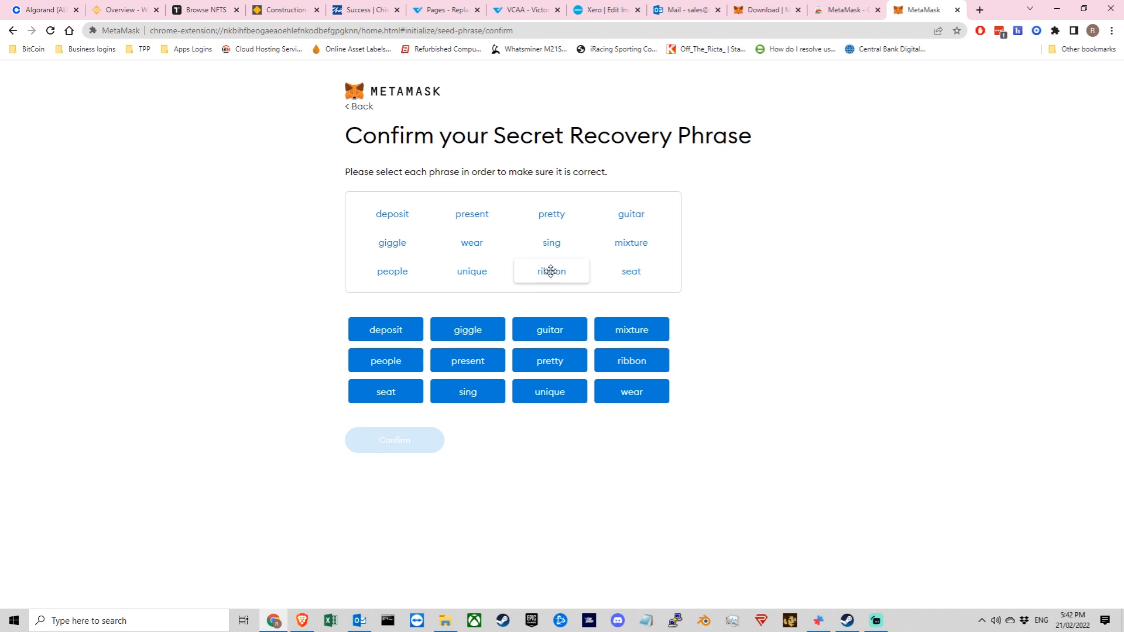
# Move the misplaced eleventh word of the Secret Recovery Phrase to the fourth position and confirm the phrase
pyautogui.moveTo(550, 271); pyautogui.dragTo(630, 367)
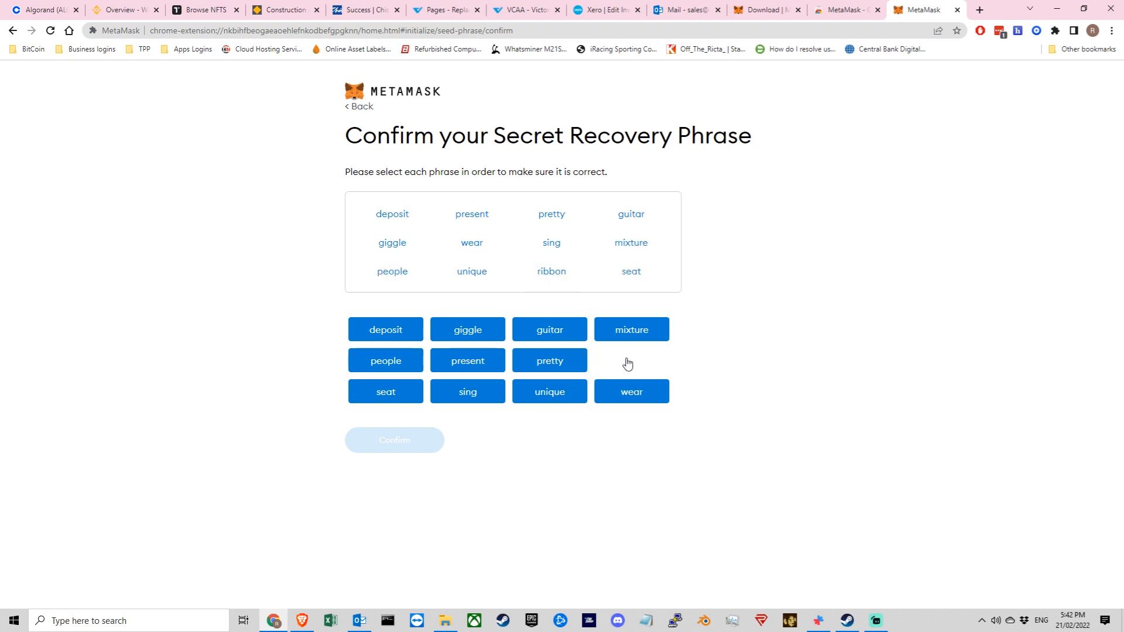
pyautogui.moveTo(557, 275); pyautogui.dragTo(594, 212)
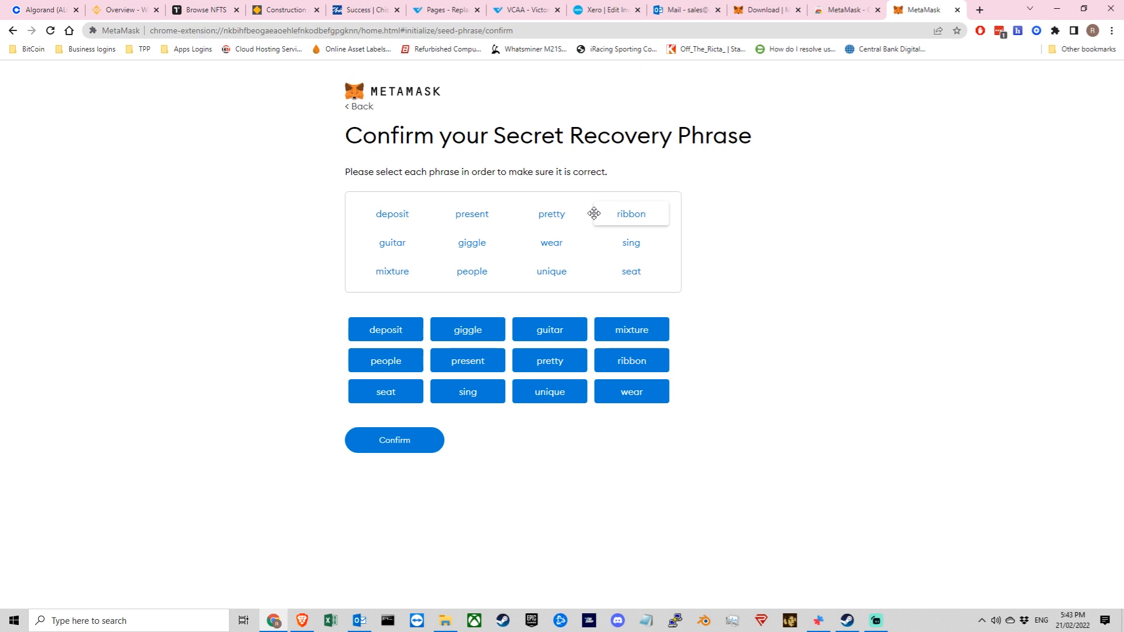
pyautogui.click(402, 446)
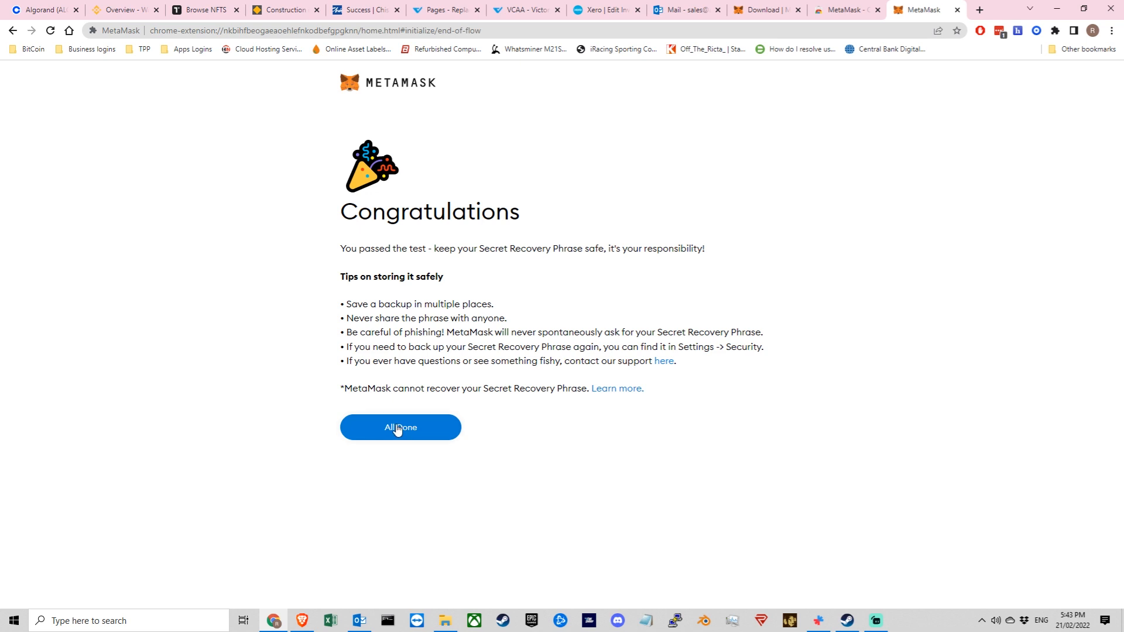
# Finish the wallet setup and dismiss the What's new announcement
pyautogui.click(398, 427)
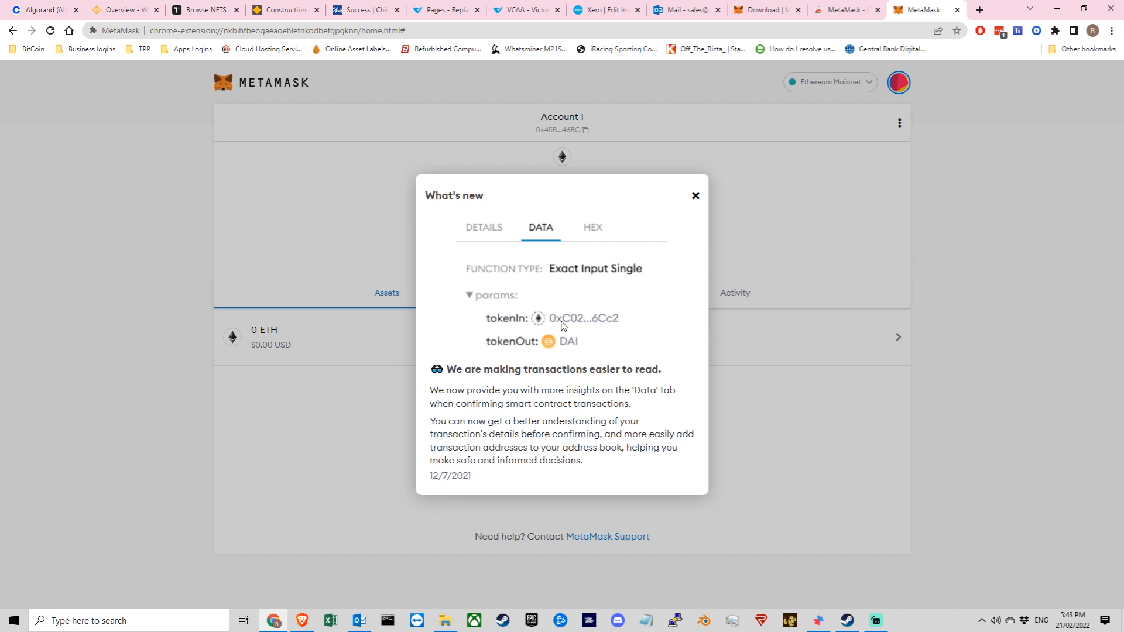
pyautogui.click(696, 197)
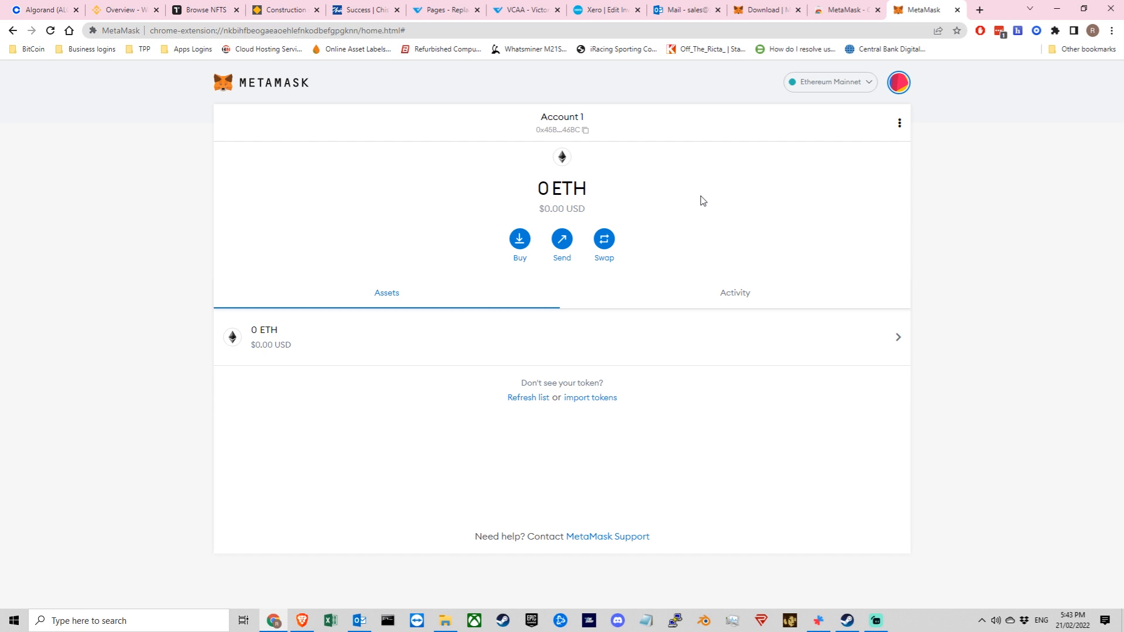
# Look through the wallet's transaction activity, the account options and the network selection
pyautogui.click(729, 298)
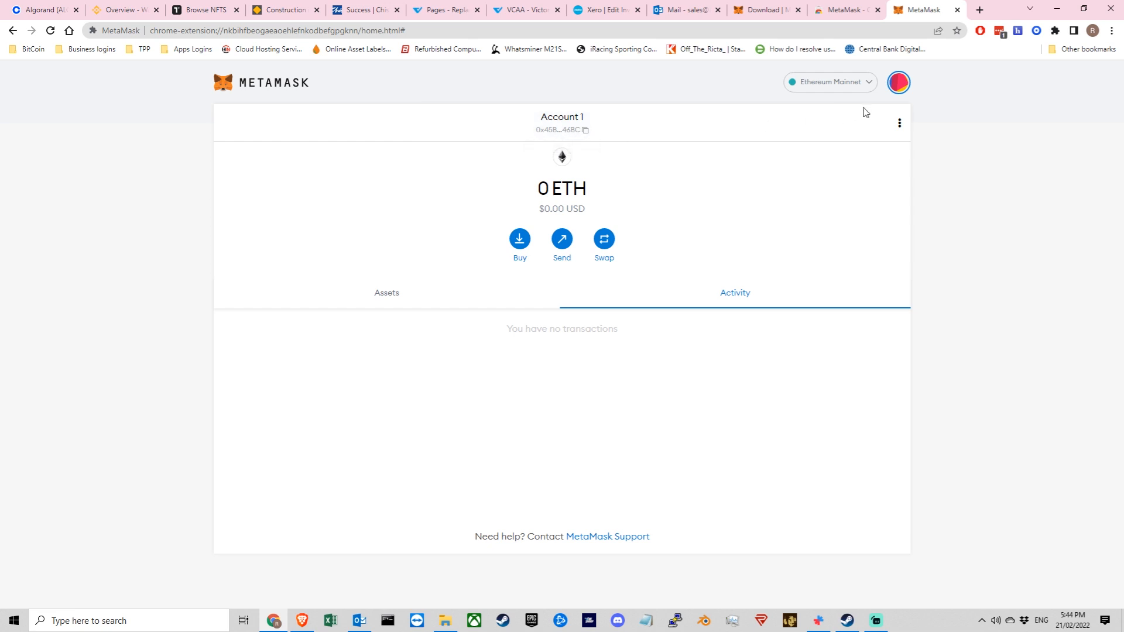
pyautogui.click(898, 84)
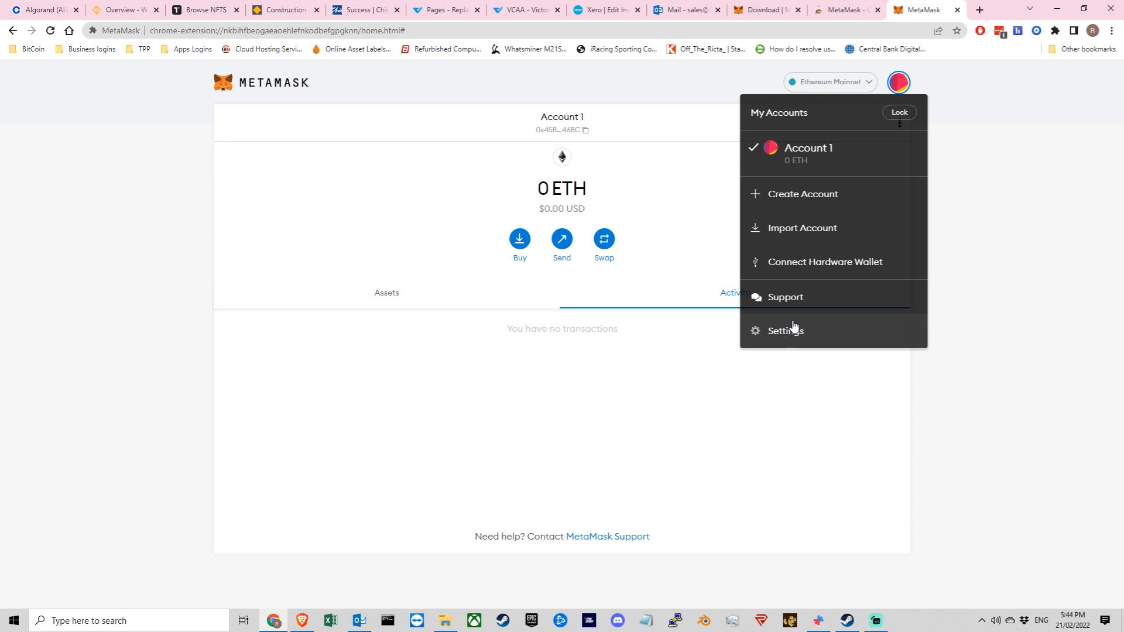
pyautogui.click(850, 88)
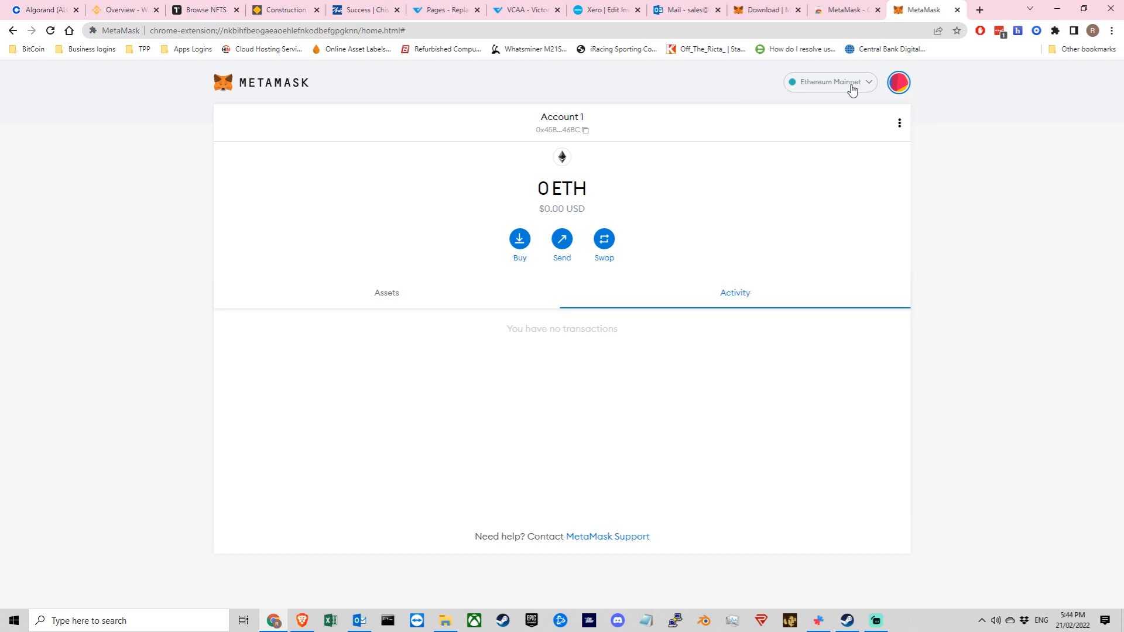
pyautogui.click(851, 85)
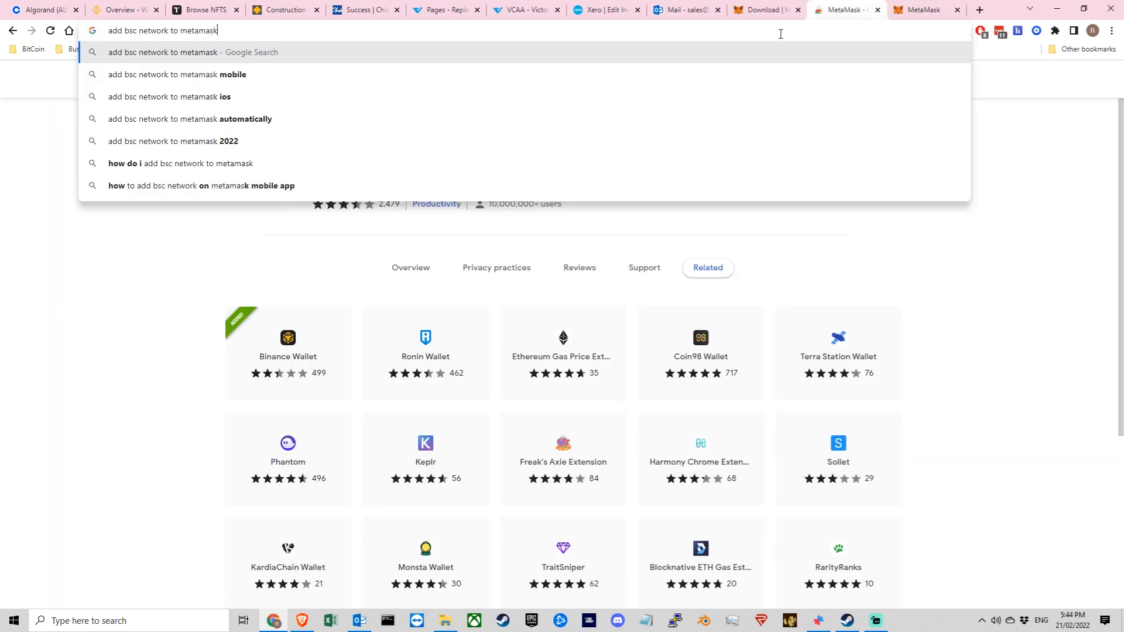
# Search the web for "add bsc network to metamask" and open Binance Academy's article on connecting MetaMask to Binance Smart Chain
pyautogui.press('Return')
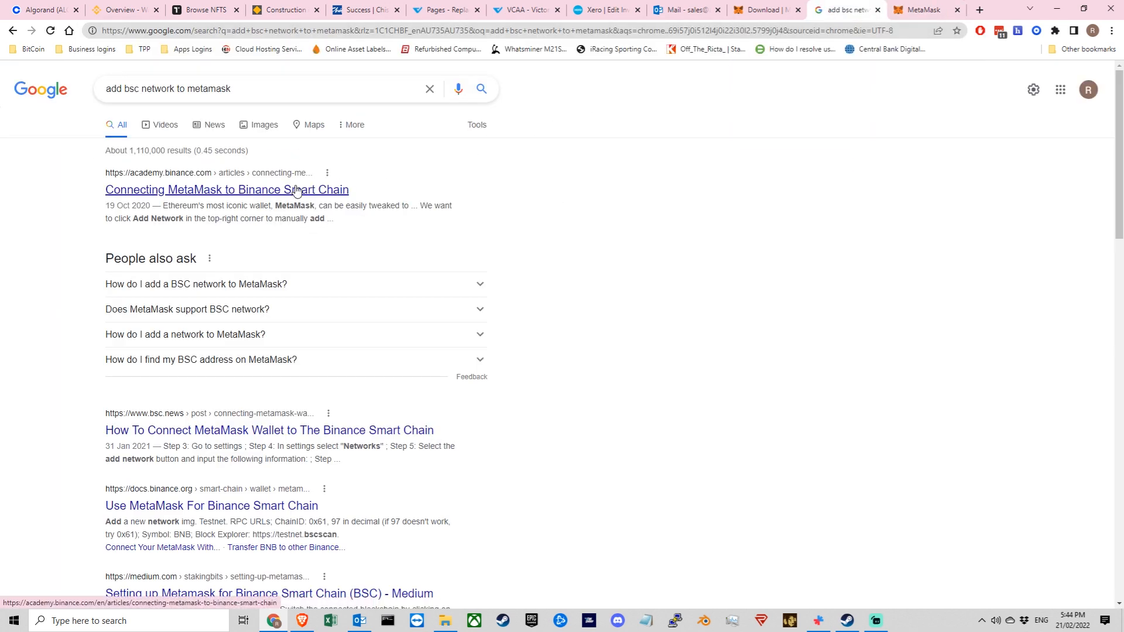
pyautogui.click(231, 190)
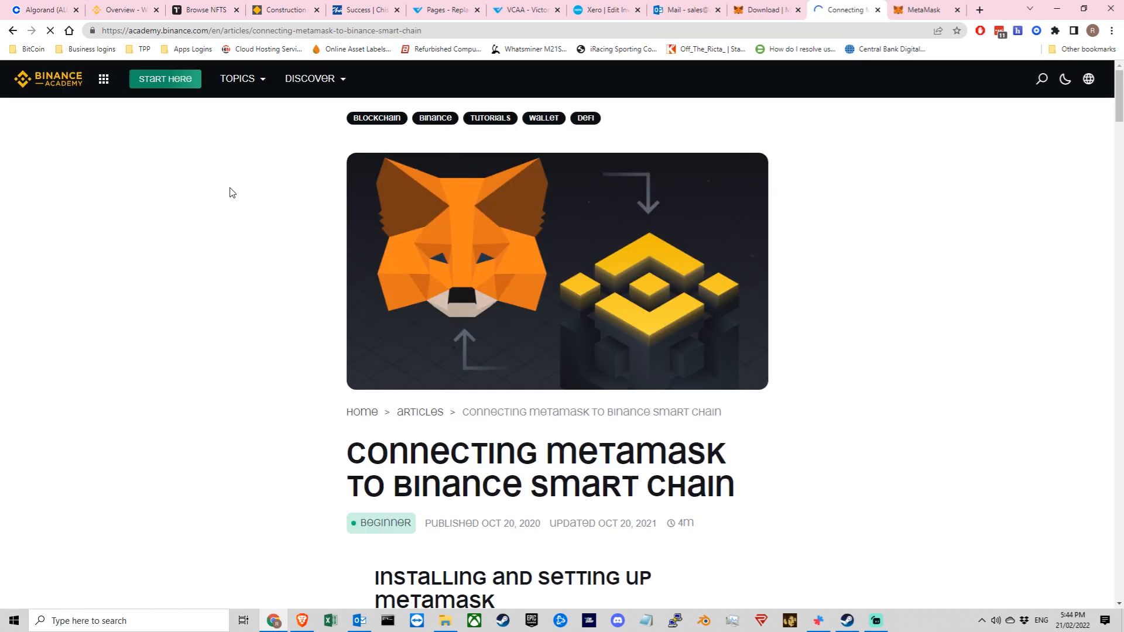
pyautogui.scroll(-1, 271, 272)
pyautogui.scroll(-7, 271, 272)
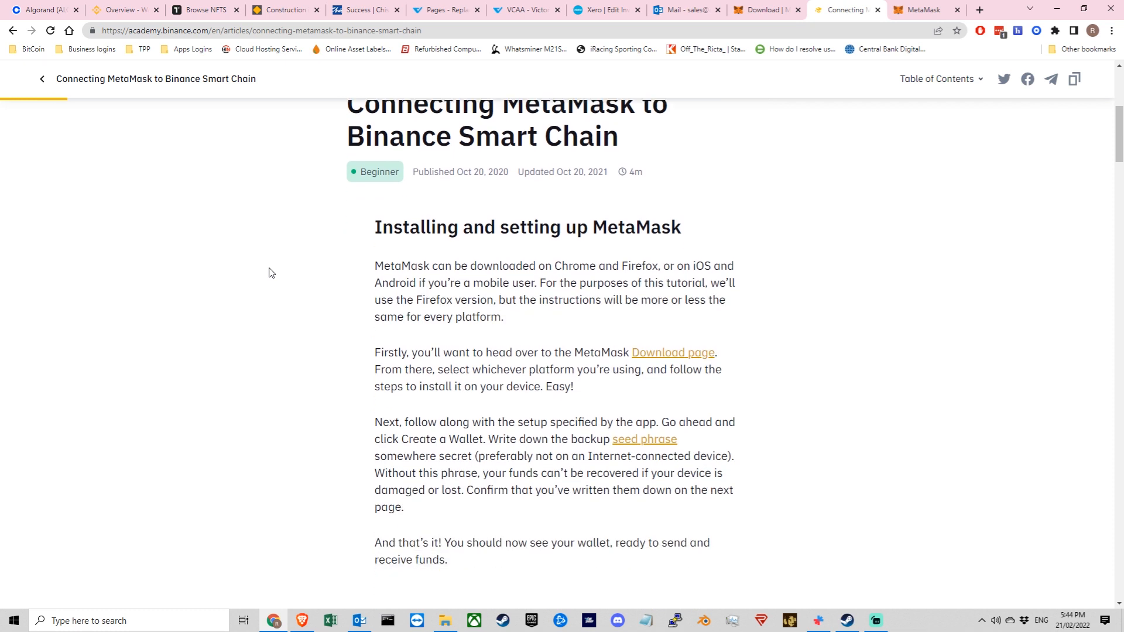
# Find the Mainnet parameters in the Binance Academy article and copy the network name Smart Chain
pyautogui.scroll(-7, 271, 272)
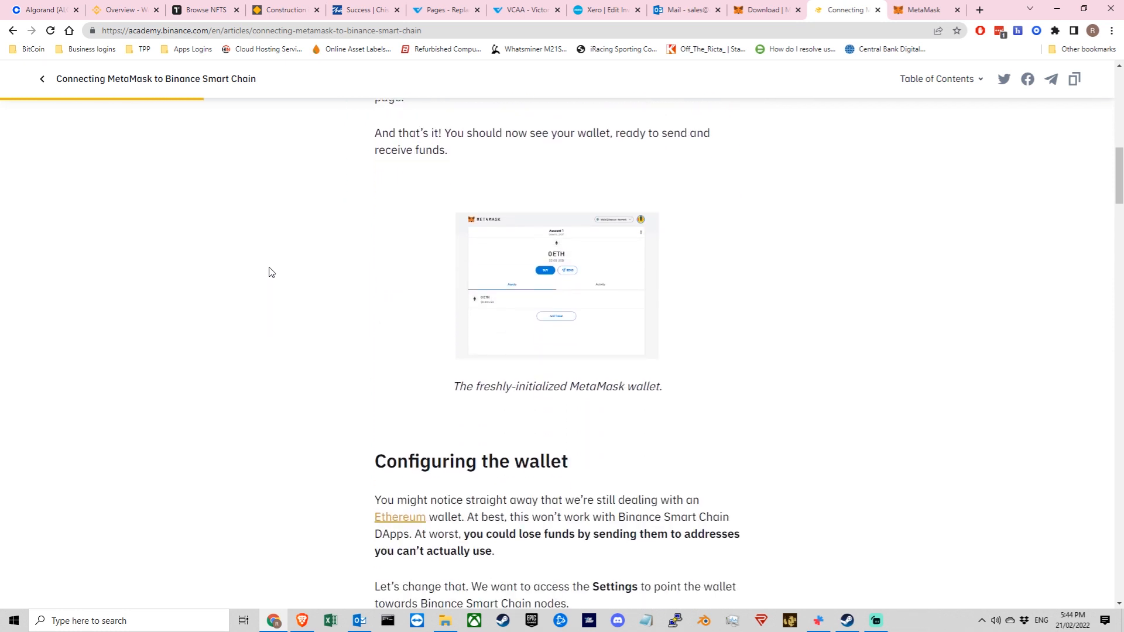
pyautogui.scroll(-7, 271, 272)
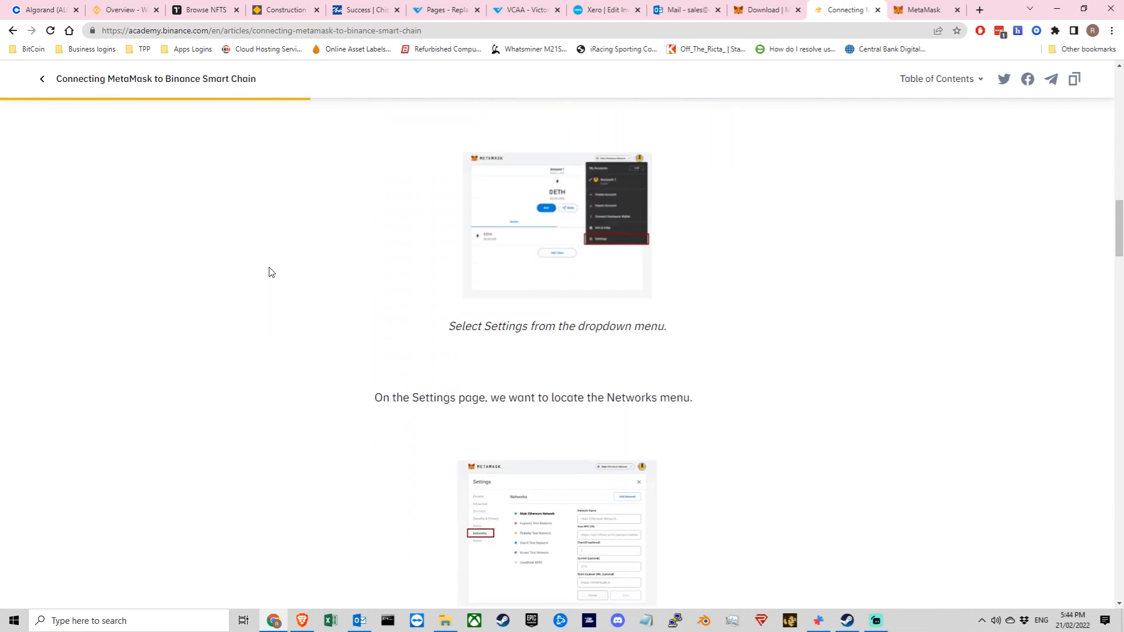
pyautogui.scroll(-3, 271, 272)
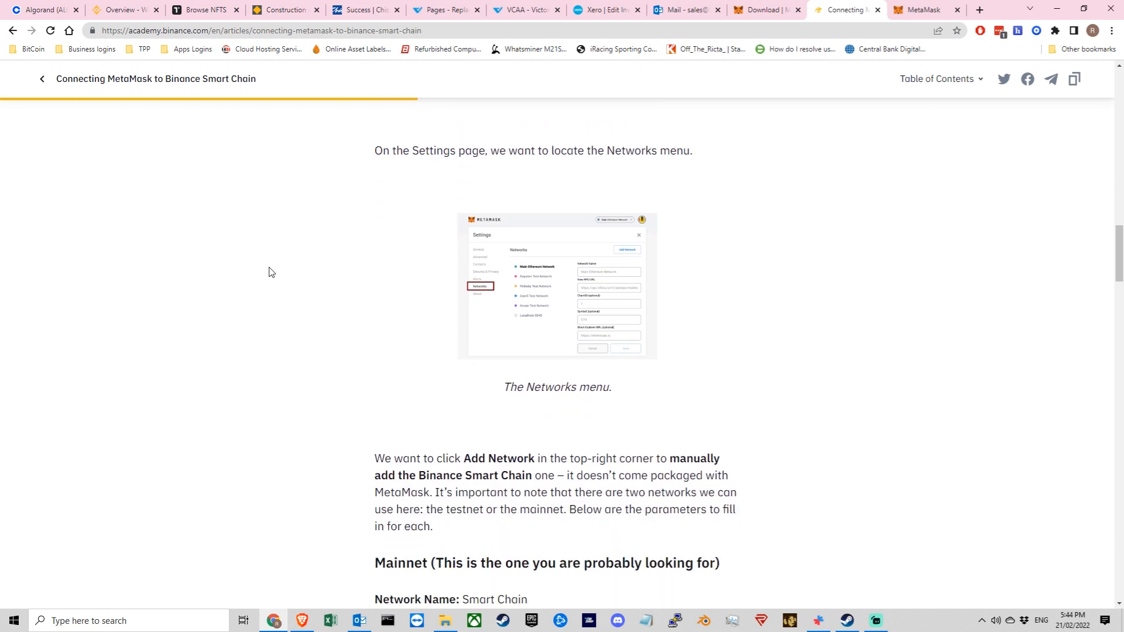
pyautogui.scroll(-5, 271, 272)
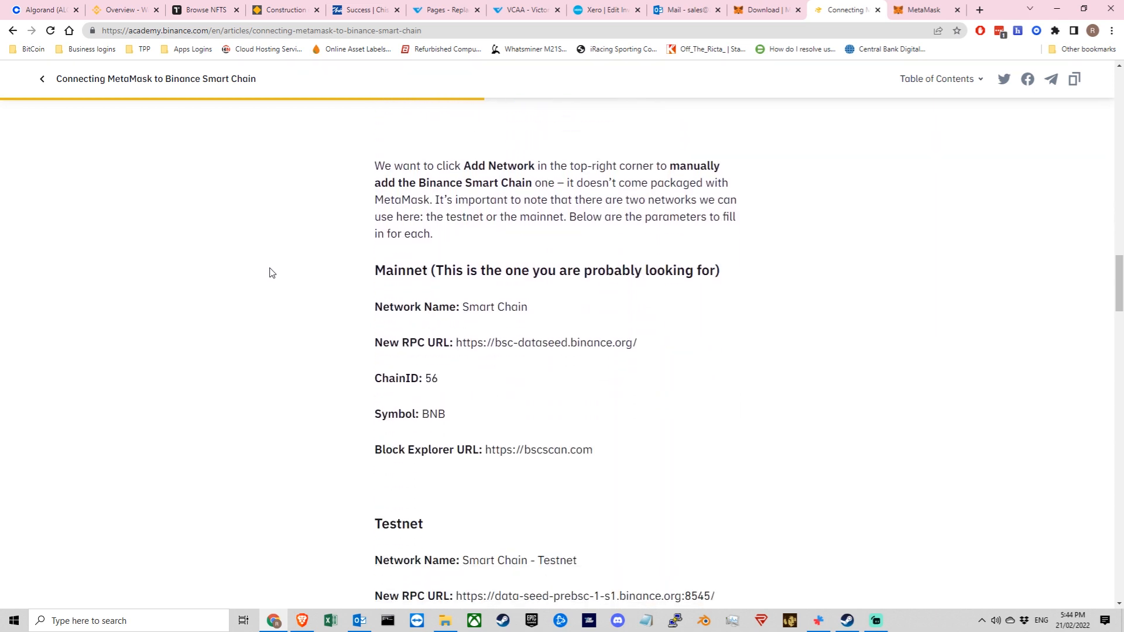
pyautogui.scroll(-1, 271, 272)
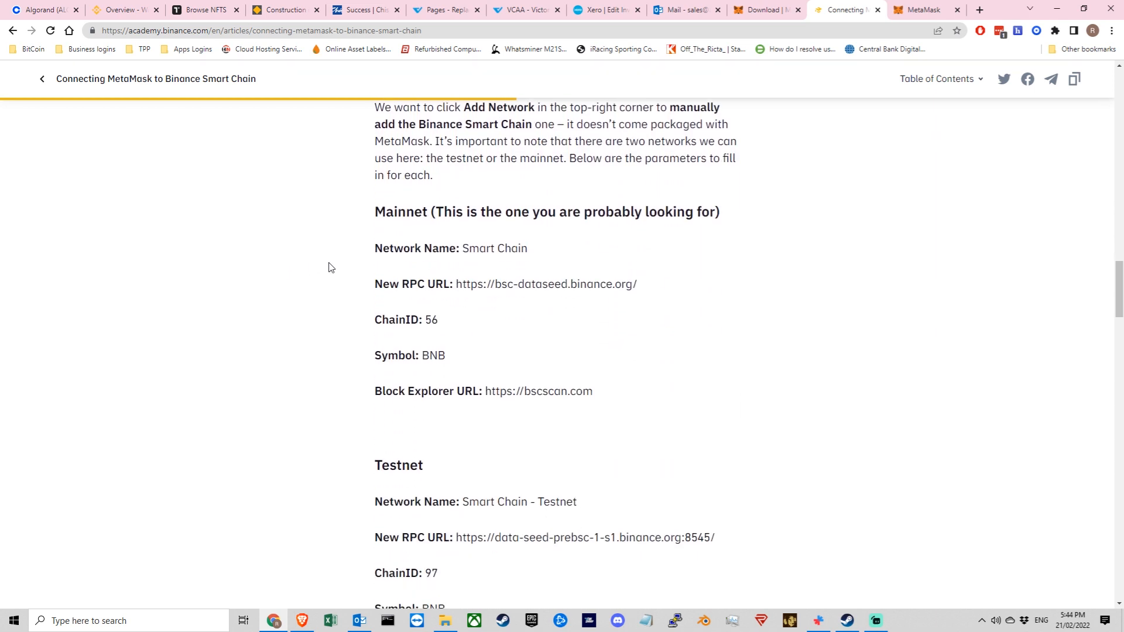
pyautogui.scroll(-2, 370, 266)
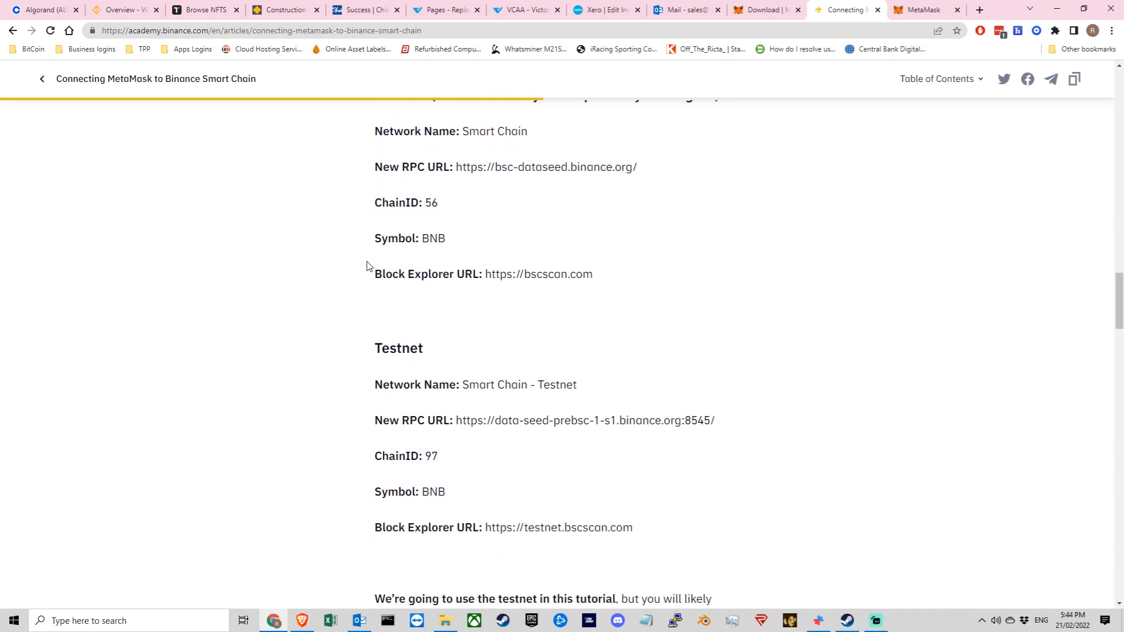
pyautogui.moveTo(528, 129); pyautogui.dragTo(463, 132)
pyautogui.hotkey('ctrl', 'c')
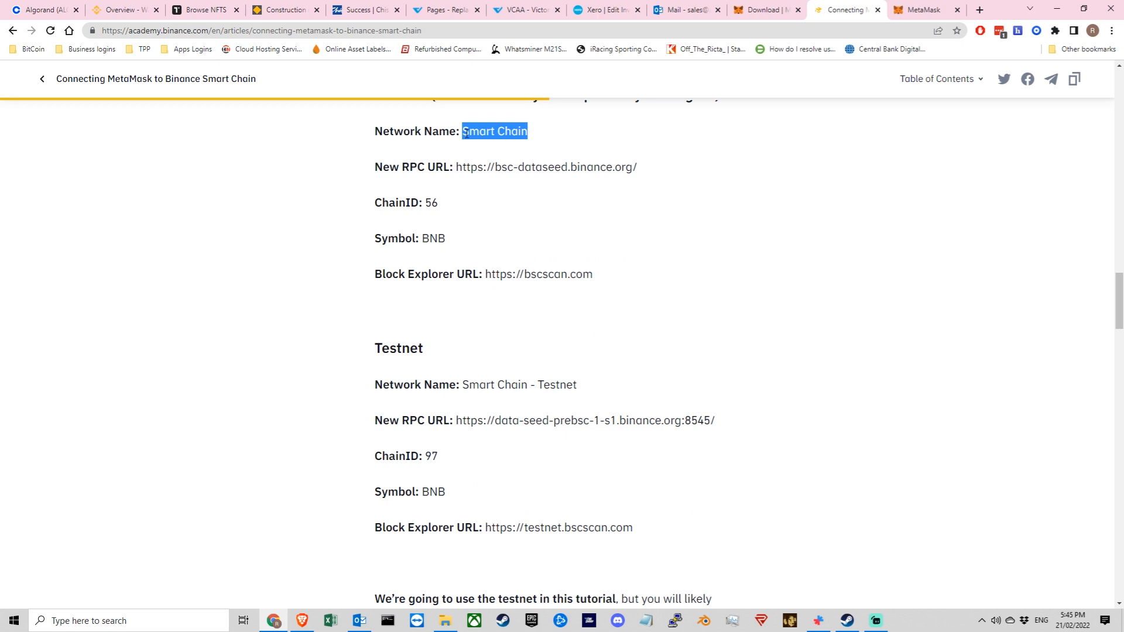
# Start adding a custom network in MetaMask and enter Smart Chain as its network name
pyautogui.click(926, 12)
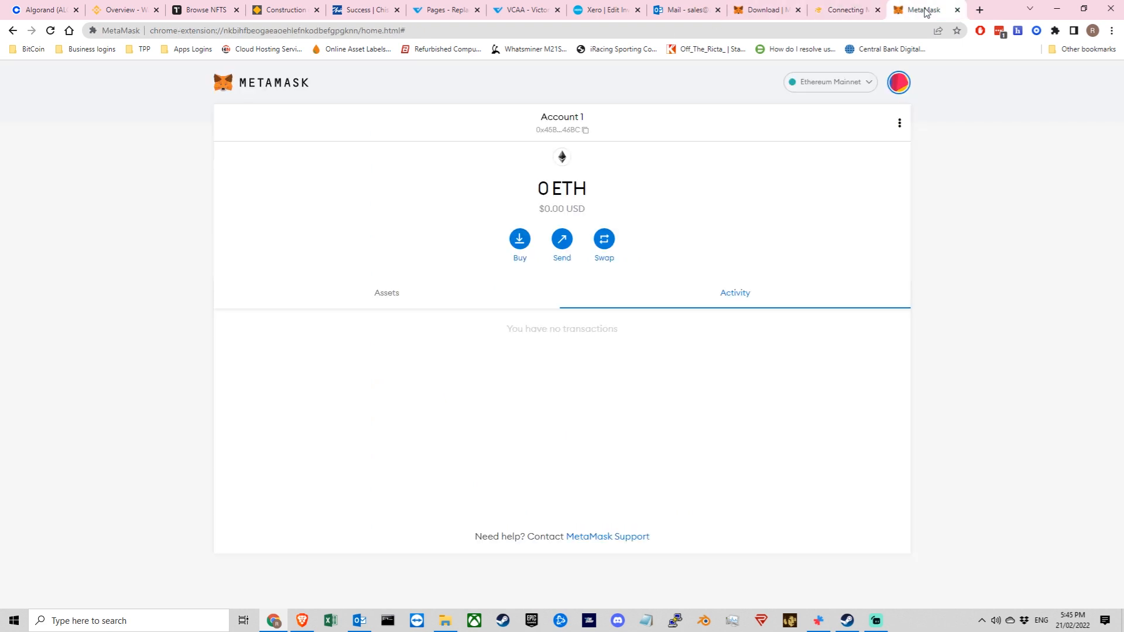
pyautogui.click(867, 85)
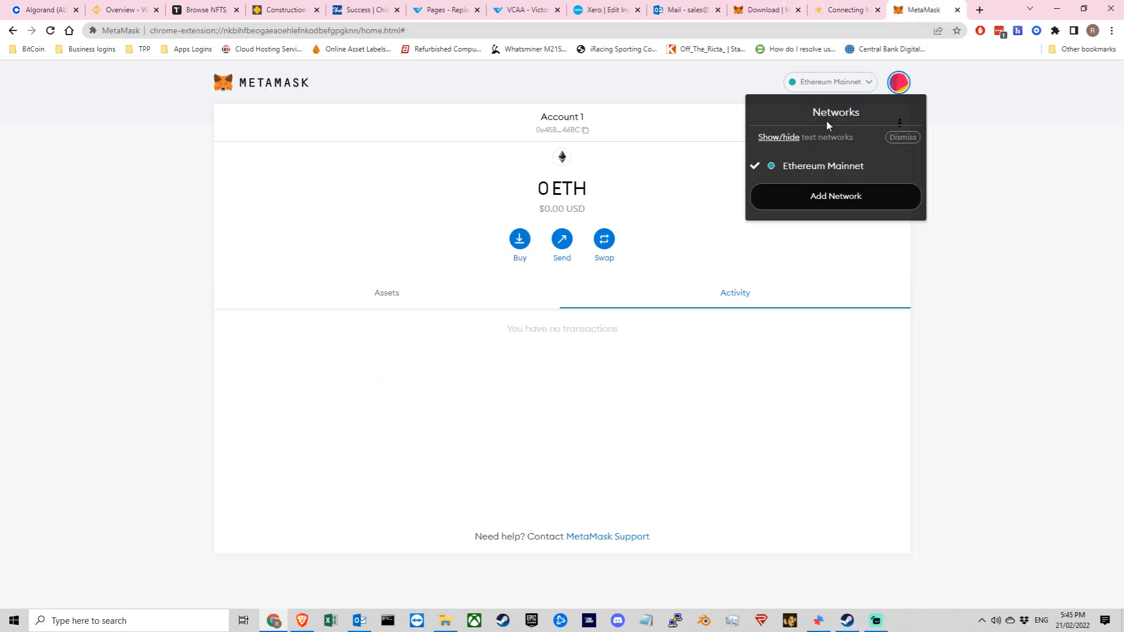
pyautogui.click(826, 196)
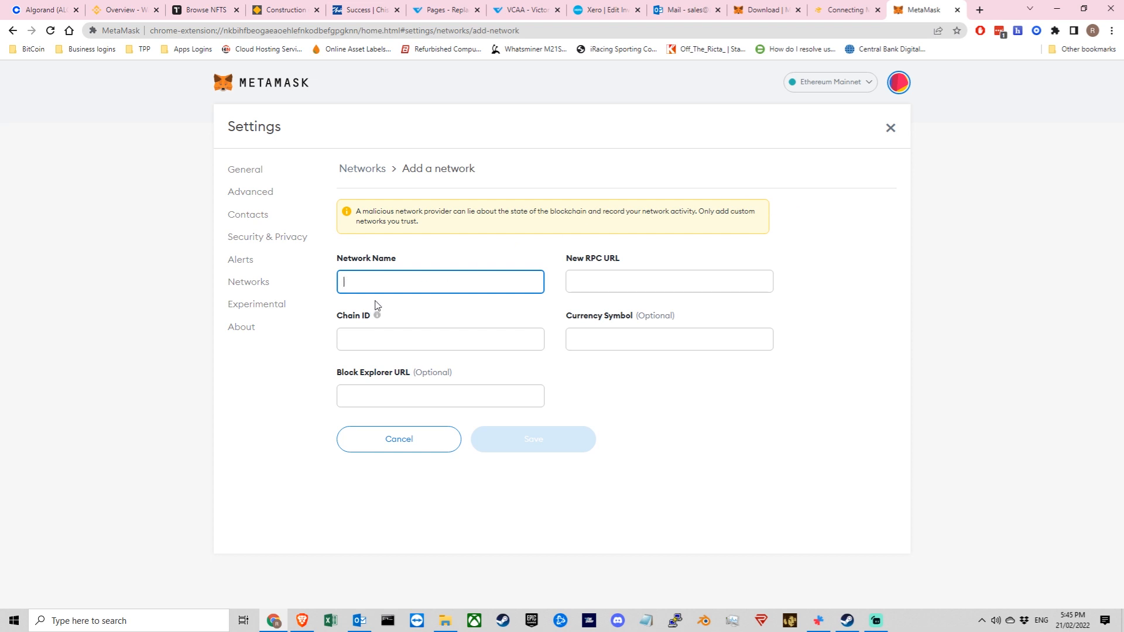
pyautogui.hotkey('ctrl', 'v')
# Copy the Mainnet ChainID 56 from the article and enter it as the new network's chain ID in MetaMask
pyautogui.click(841, 12)
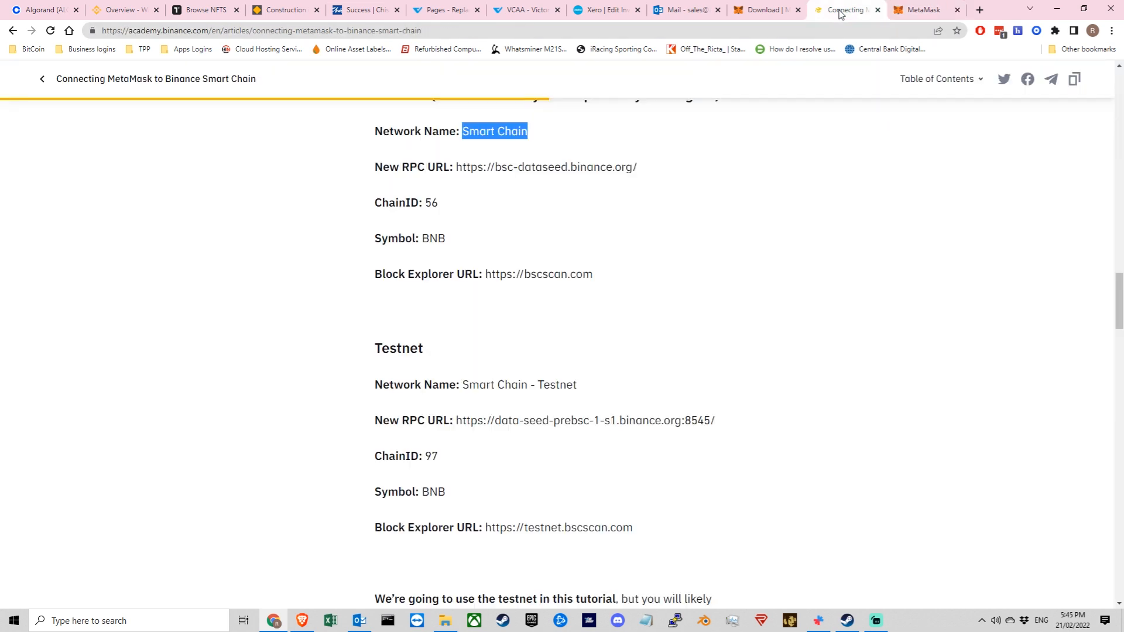
pyautogui.click(437, 198)
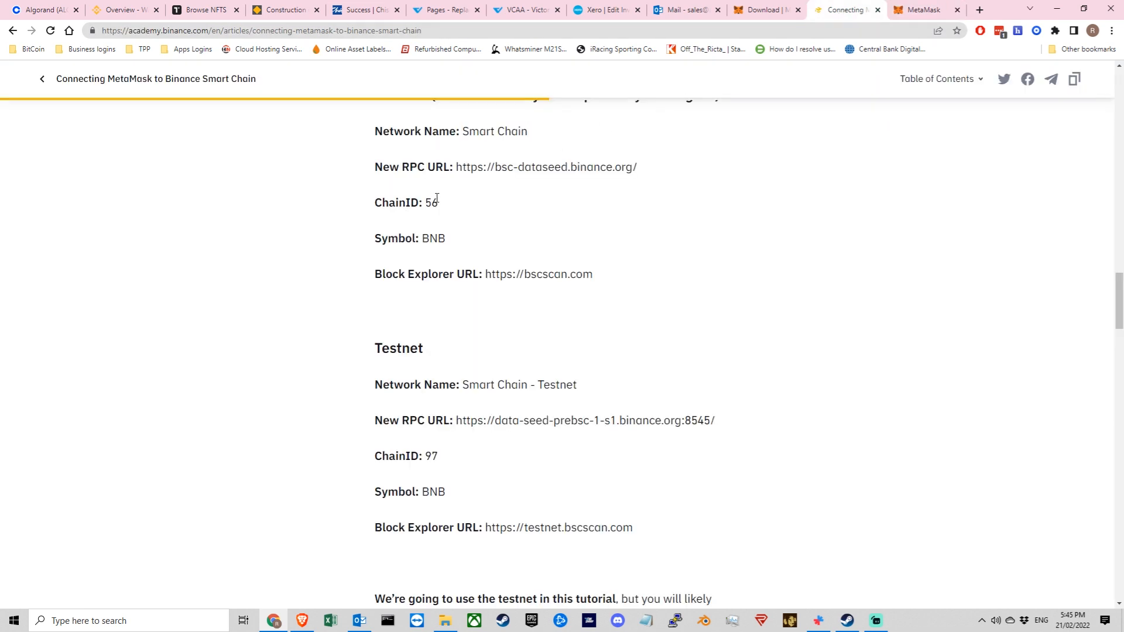
pyautogui.doubleClick(430, 203)
pyautogui.hotkey('ctrl', 'c')
pyautogui.click(905, 9)
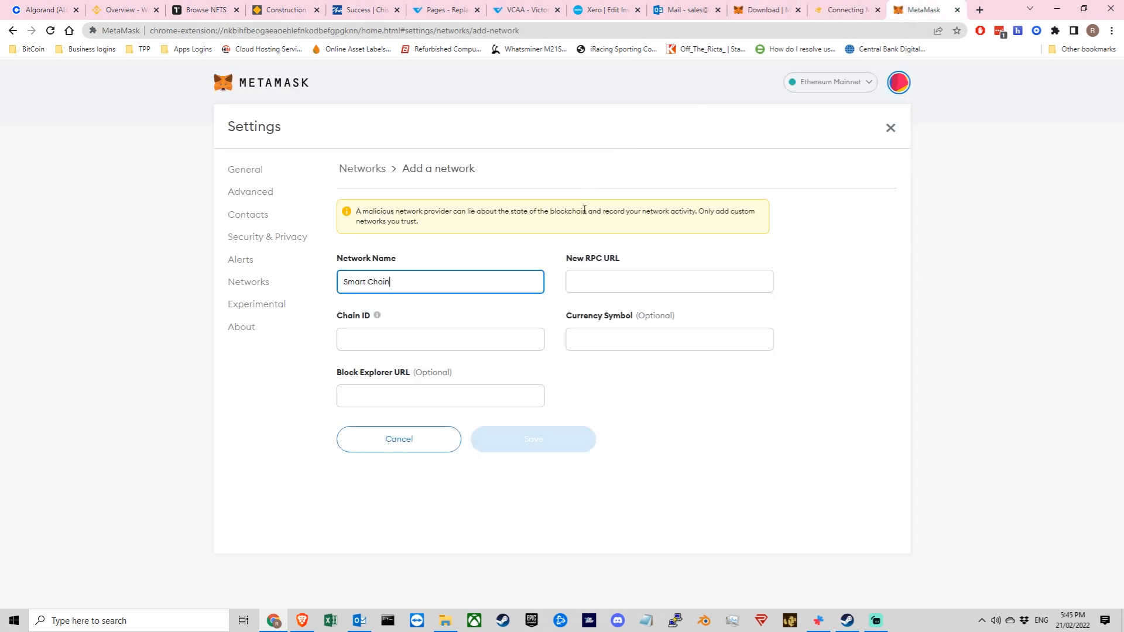
pyautogui.click(406, 341)
pyautogui.hotkey('ctrl', 'v')
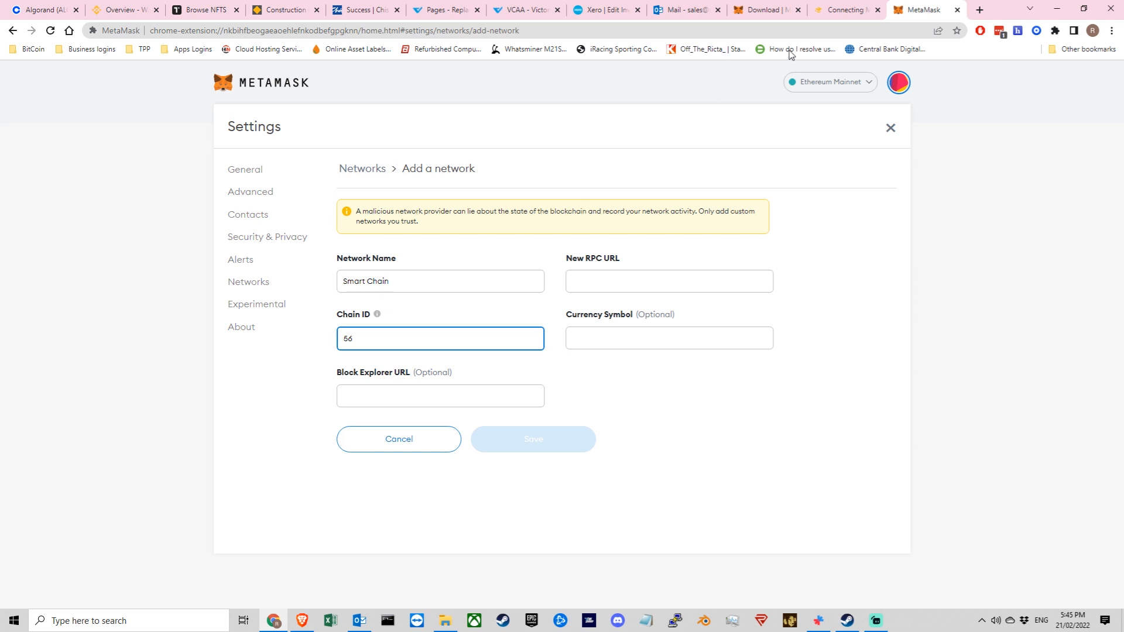
# Copy the Mainnet symbol BNB from the article and enter it as the new network's currency symbol in MetaMask
pyautogui.click(832, 10)
pyautogui.doubleClick(426, 239)
pyautogui.hotkey('ctrl', 'c')
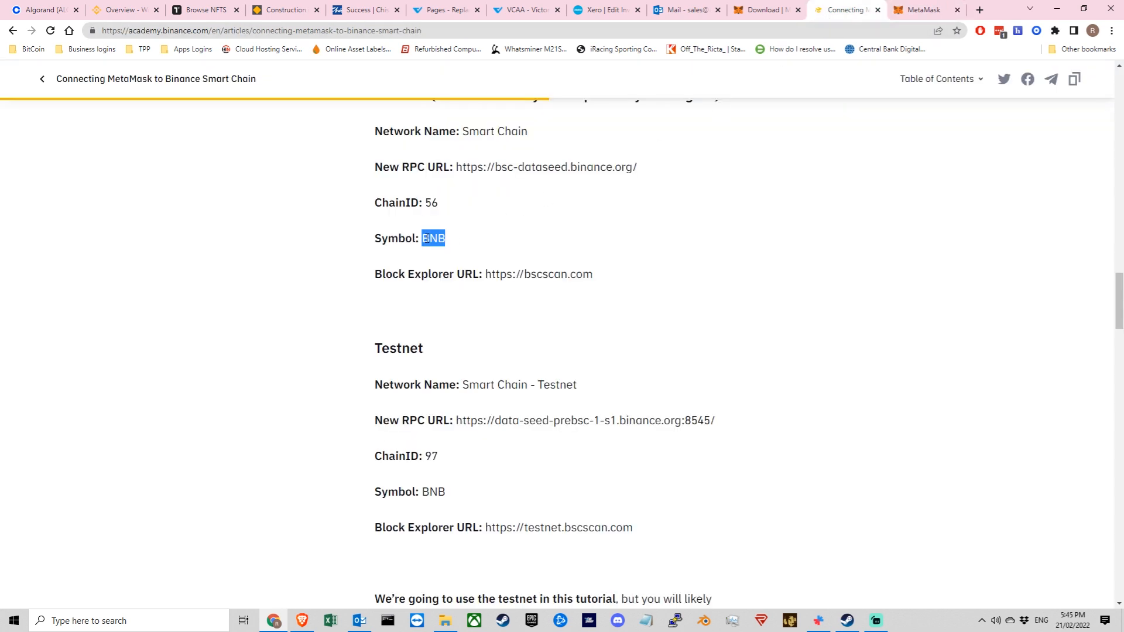
pyautogui.click(904, 15)
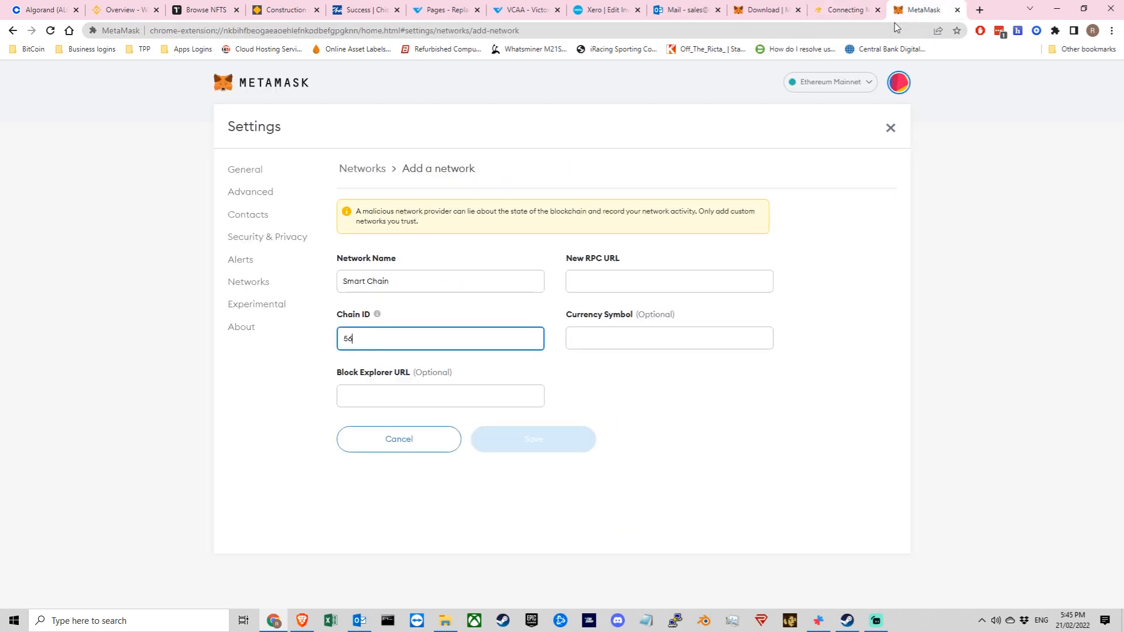
pyautogui.click(574, 332)
pyautogui.hotkey('ctrl', 'v')
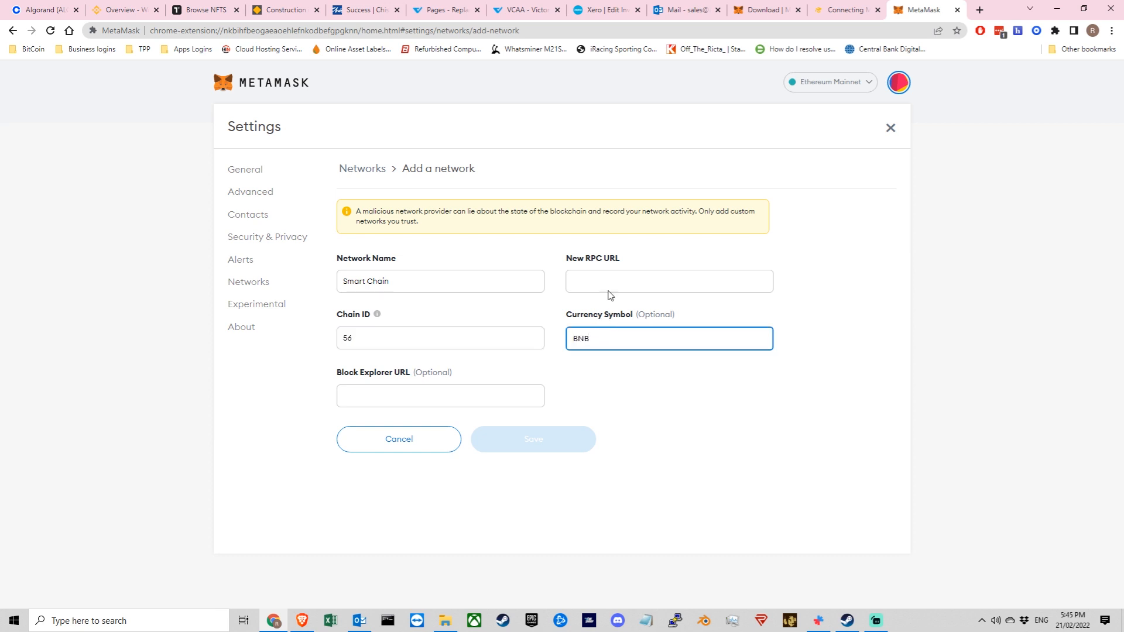
pyautogui.click(819, 15)
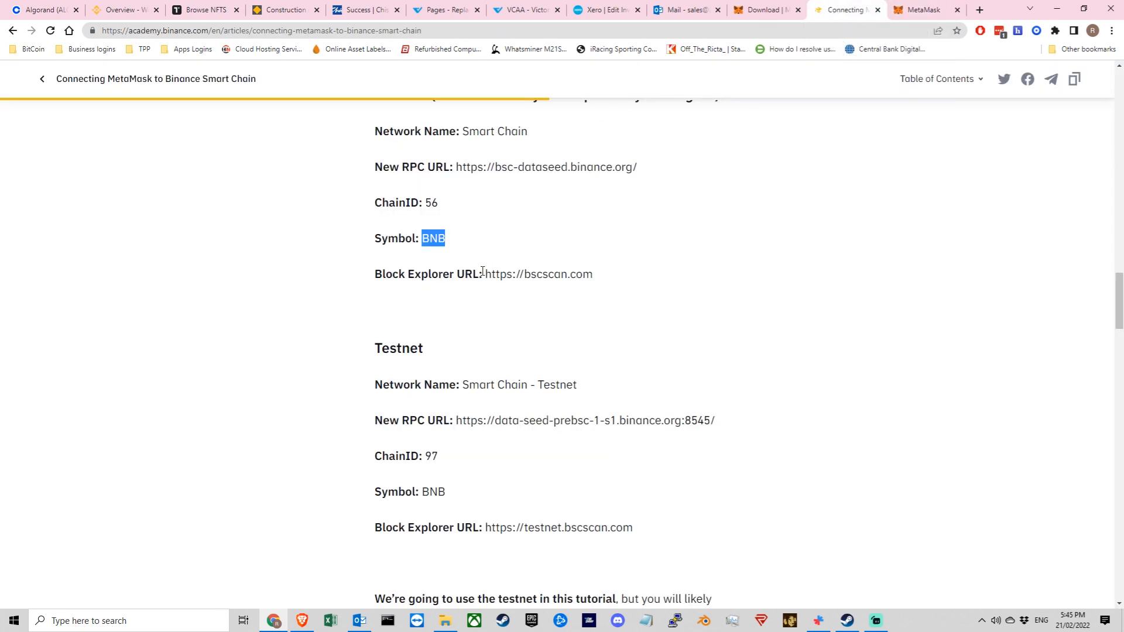
pyautogui.moveTo(484, 274); pyautogui.dragTo(594, 277)
pyautogui.hotkey('ctrl', 'c')
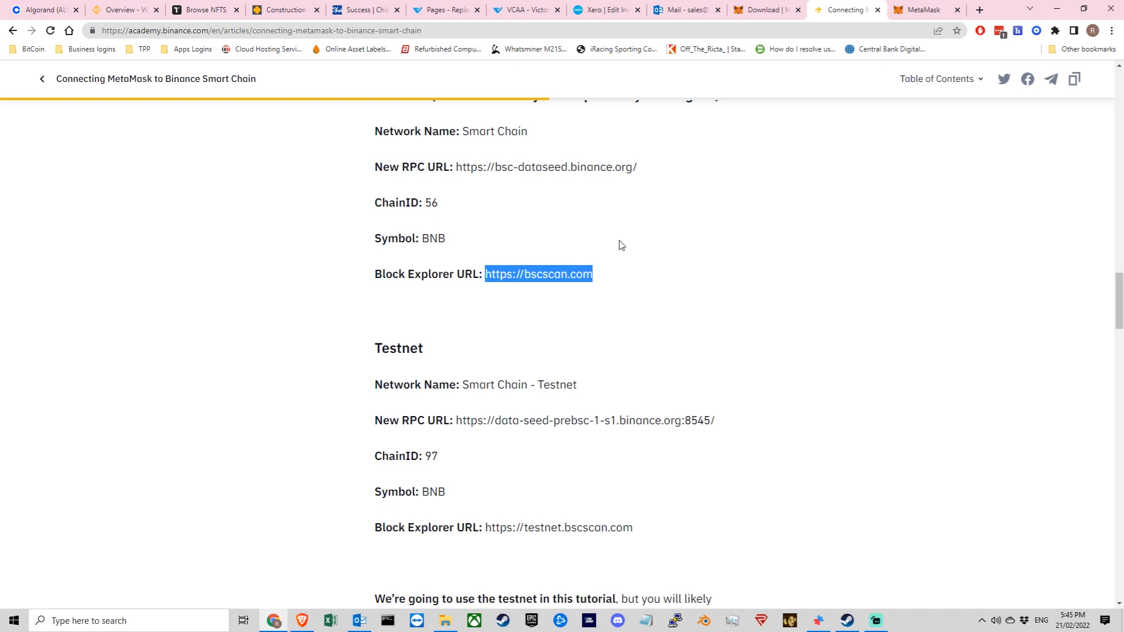
pyautogui.click(914, 12)
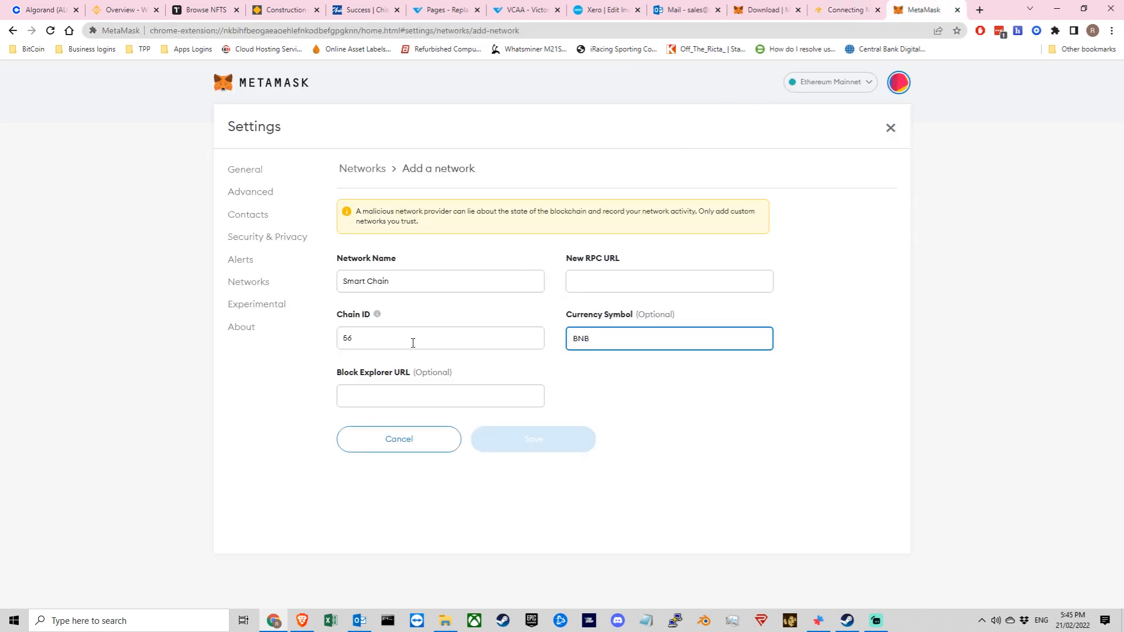
pyautogui.click(386, 396)
pyautogui.hotkey('ctrl', 'v')
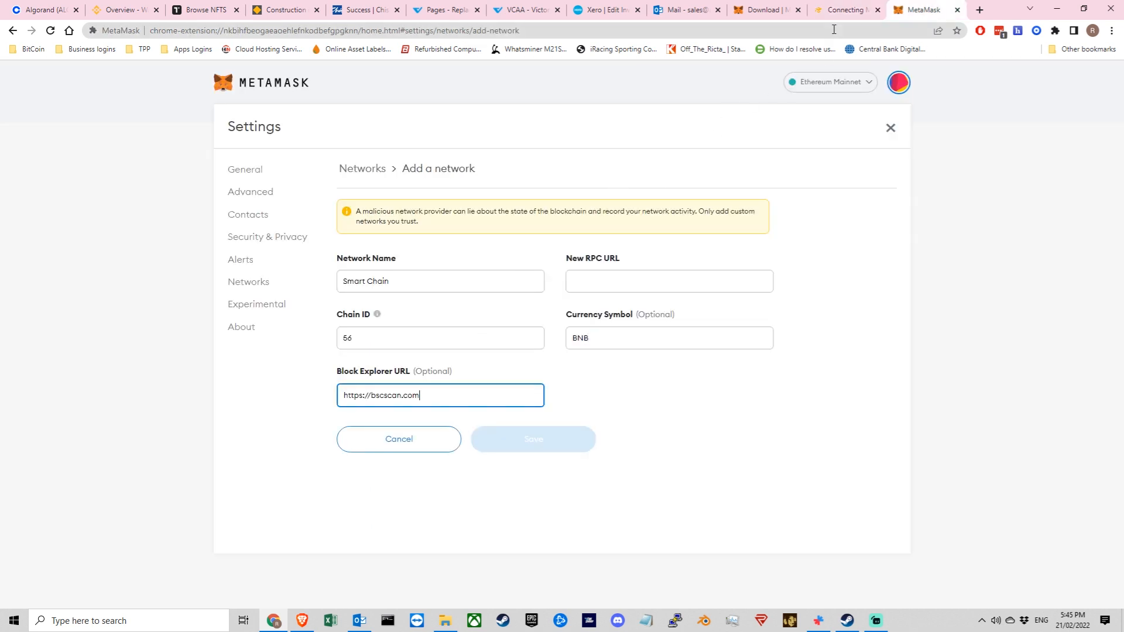
pyautogui.click(843, 11)
pyautogui.moveTo(637, 168); pyautogui.dragTo(457, 169)
pyautogui.hotkey('ctrl', 'c')
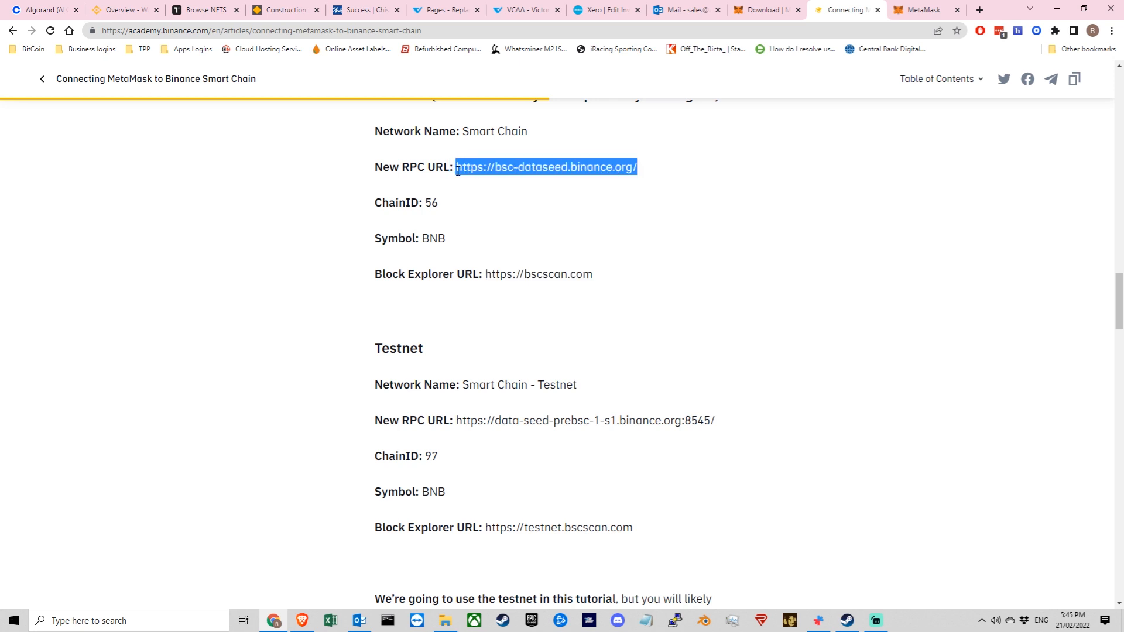
pyautogui.click(924, 11)
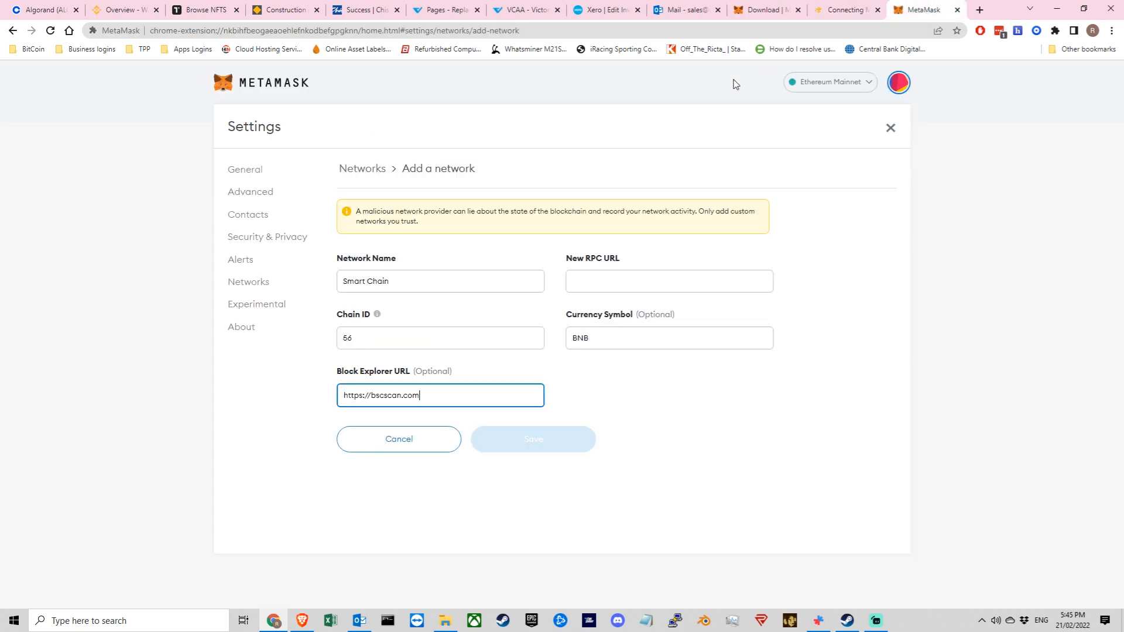
pyautogui.click(577, 287)
pyautogui.hotkey('ctrl', 'v')
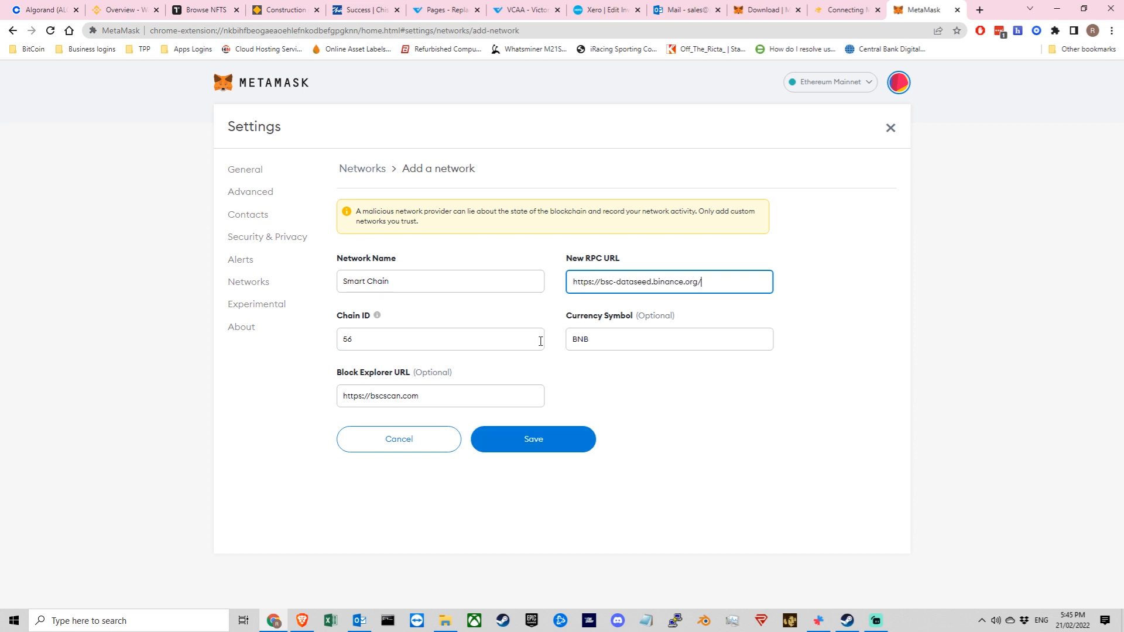
pyautogui.click(521, 440)
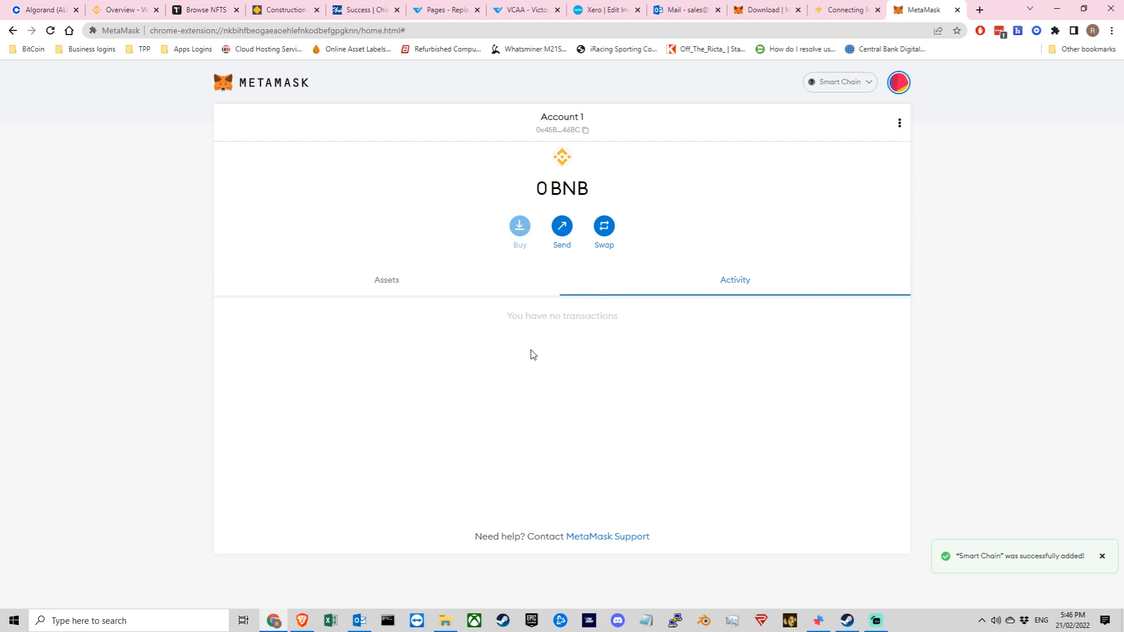
# Open the wallet's account details and highlight the full public address
pyautogui.click(899, 124)
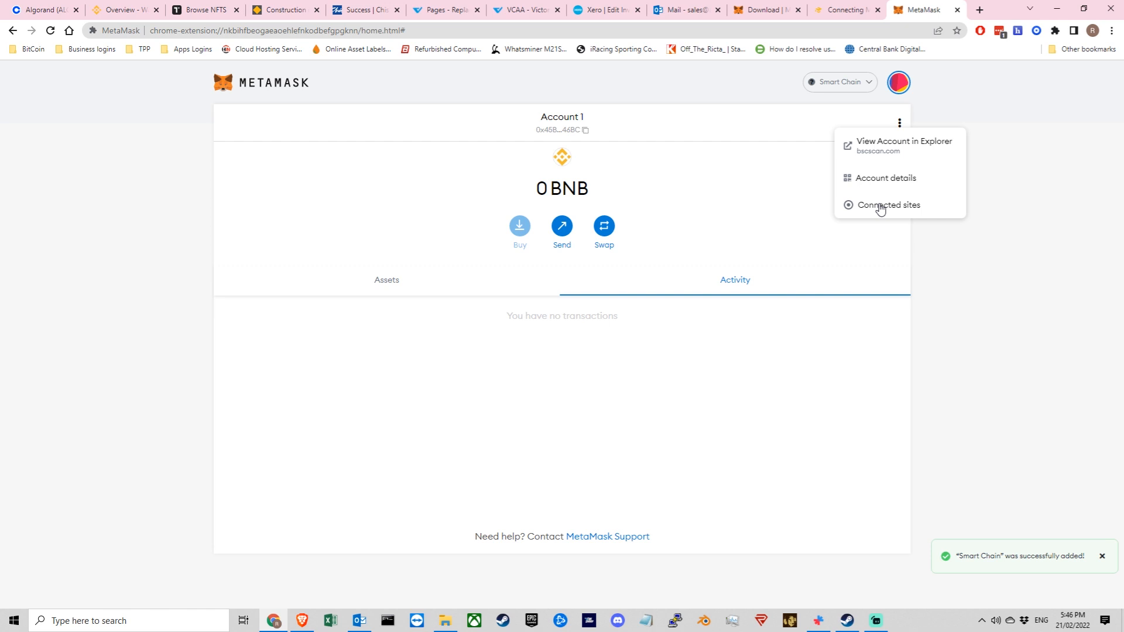
pyautogui.click(881, 178)
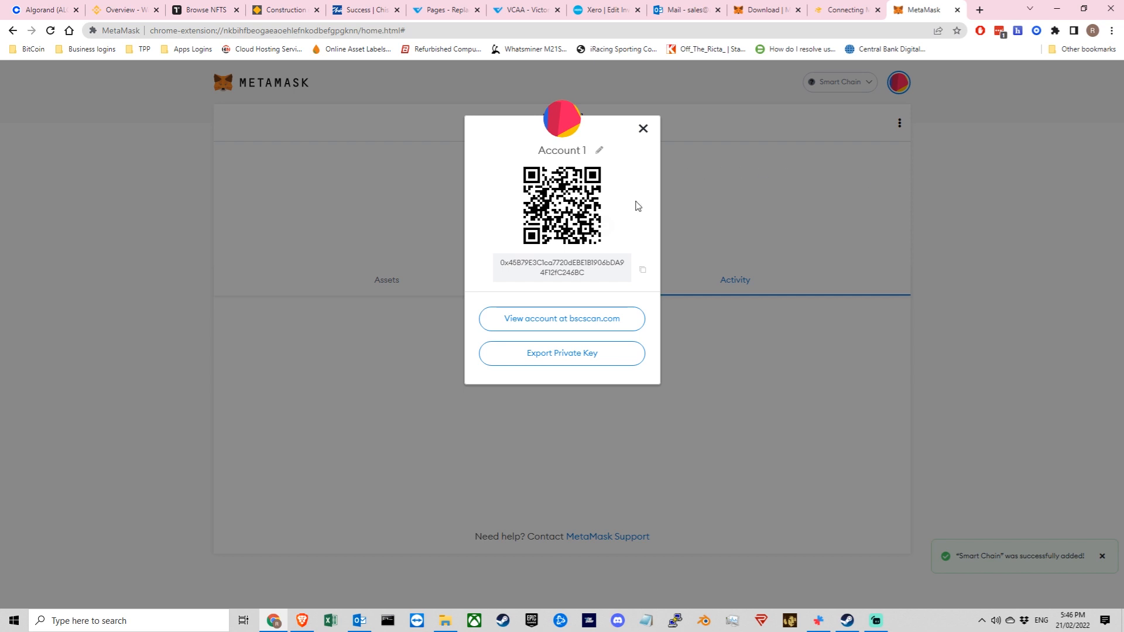
pyautogui.moveTo(585, 274); pyautogui.dragTo(500, 272)
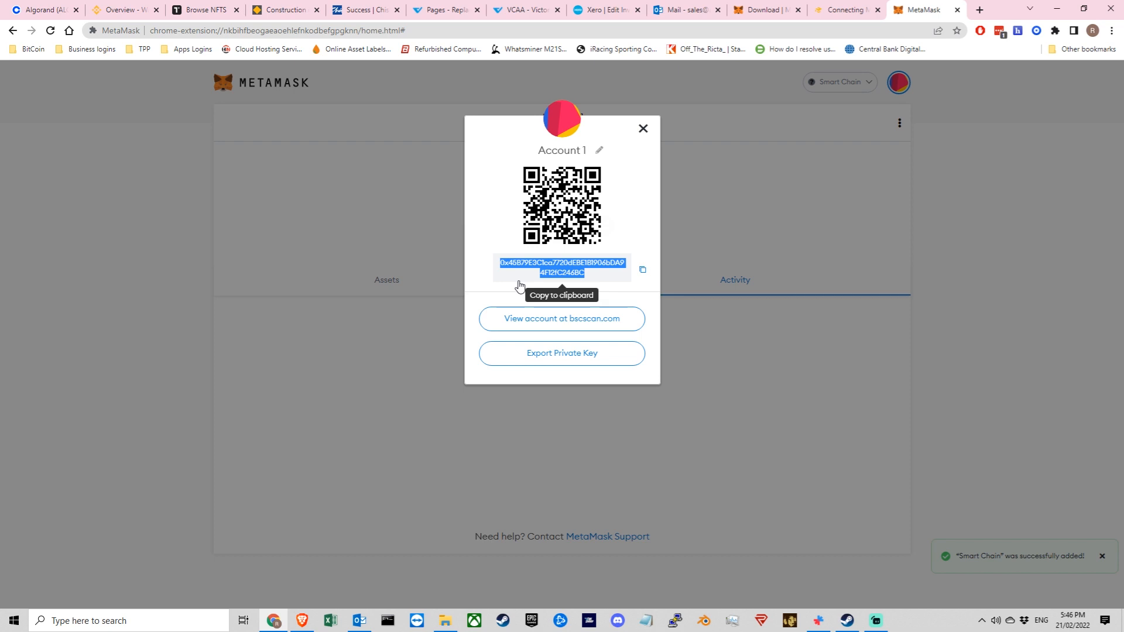
# Rename the wallet account as Binance Account
pyautogui.click(598, 150)
pyautogui.press('BackSpace')
pyautogui.press('BackSpace')
pyautogui.press('BackSpace')
pyautogui.press('BackSpace')
pyautogui.press('BackSpace')
pyautogui.press('BackSpace')
pyautogui.press('BackSpace')
pyautogui.press('BackSpace')
pyautogui.press('BackSpace')
pyautogui.write('Binance Account')
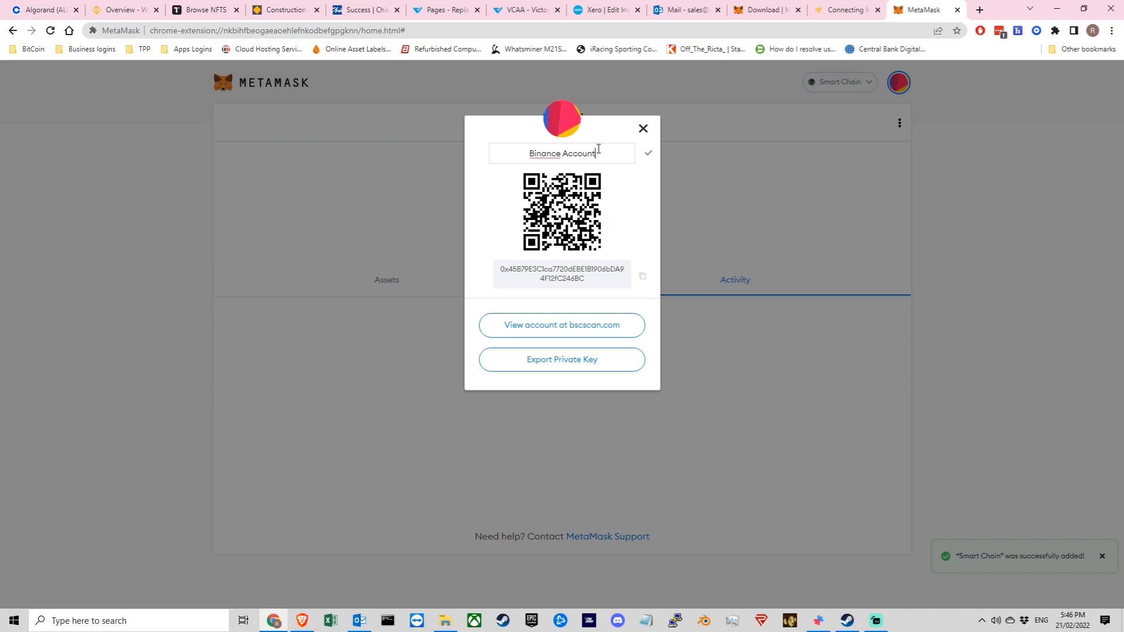
pyautogui.press('Return')
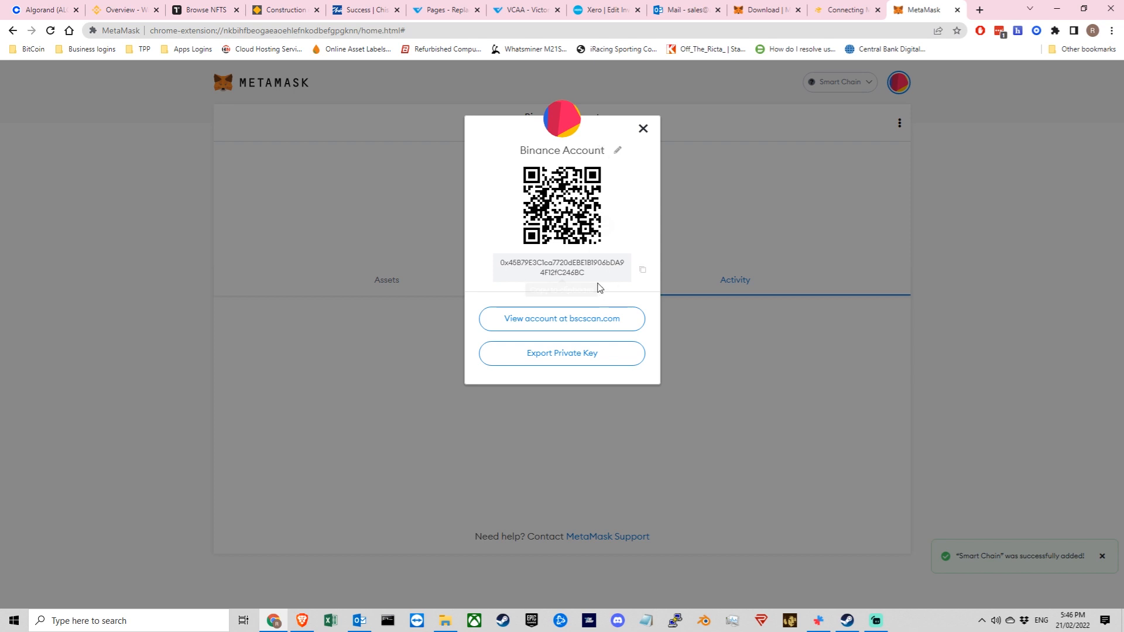
# View the account on bscscan.com, return to MetaMask and close the account details
pyautogui.click(557, 324)
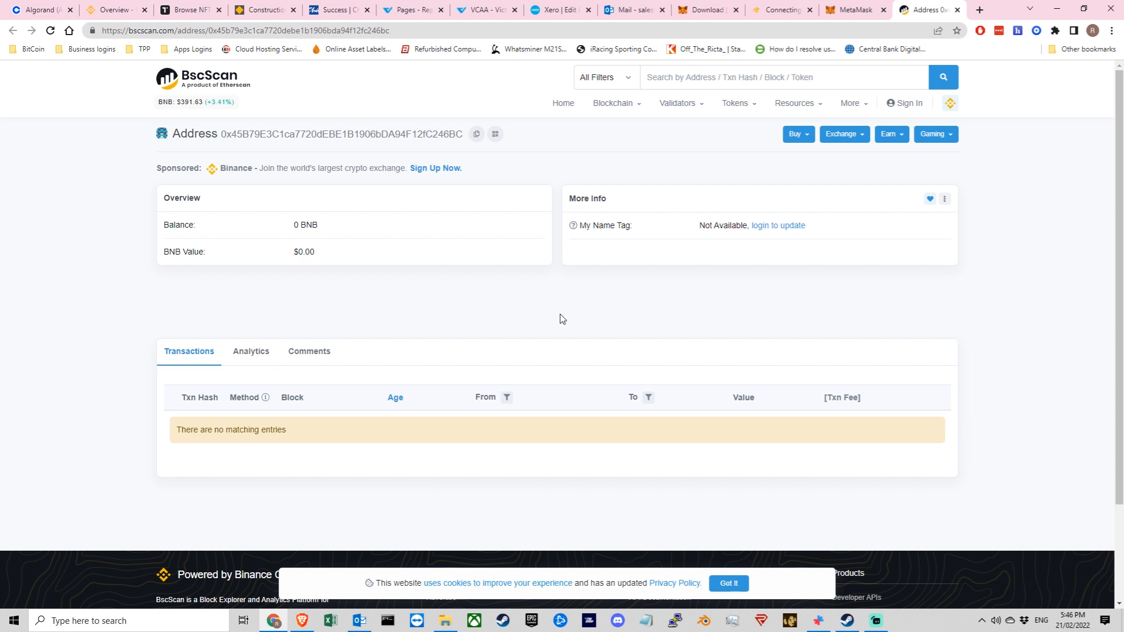
pyautogui.click(850, 15)
pyautogui.click(561, 380)
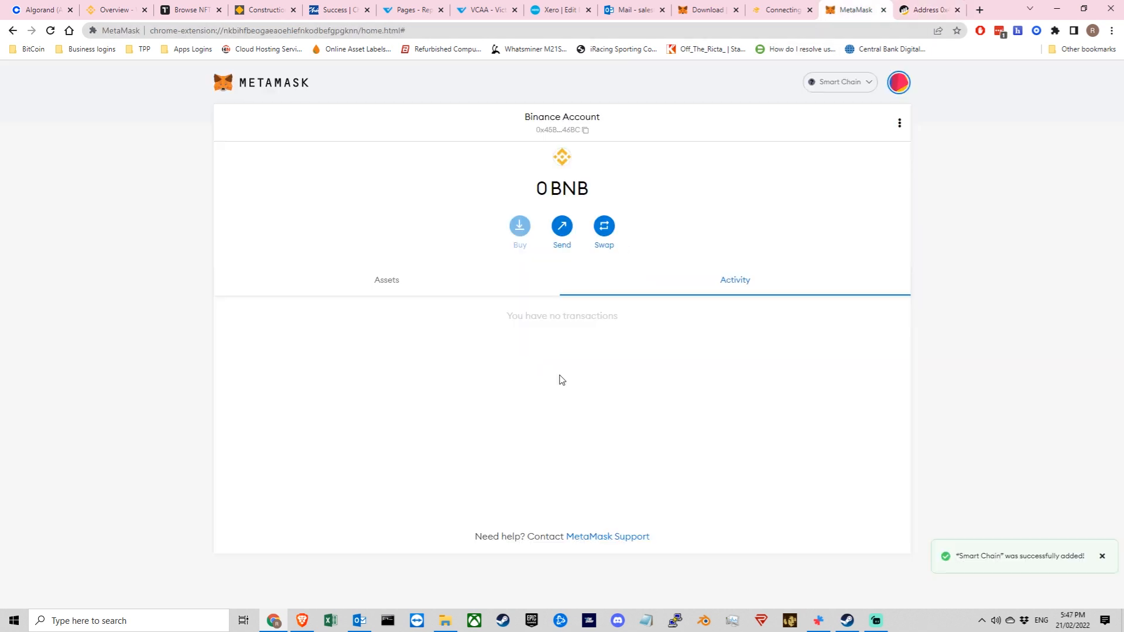
# Look through the My Accounts options and the account's connected sites, and close them again
pyautogui.click(899, 84)
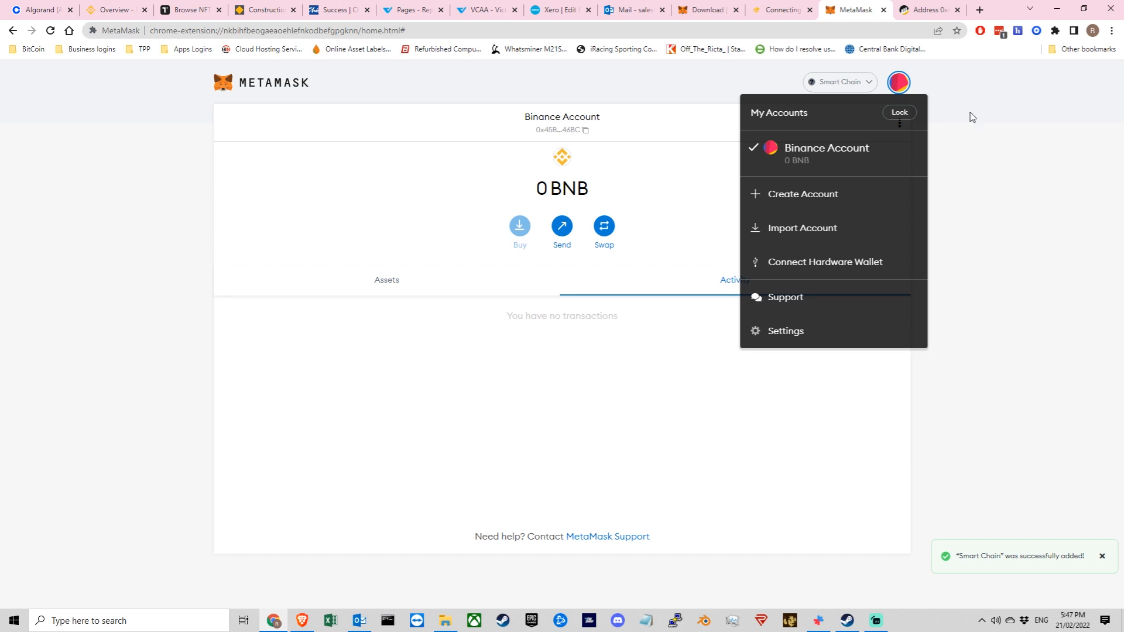
pyautogui.click(943, 117)
pyautogui.click(899, 123)
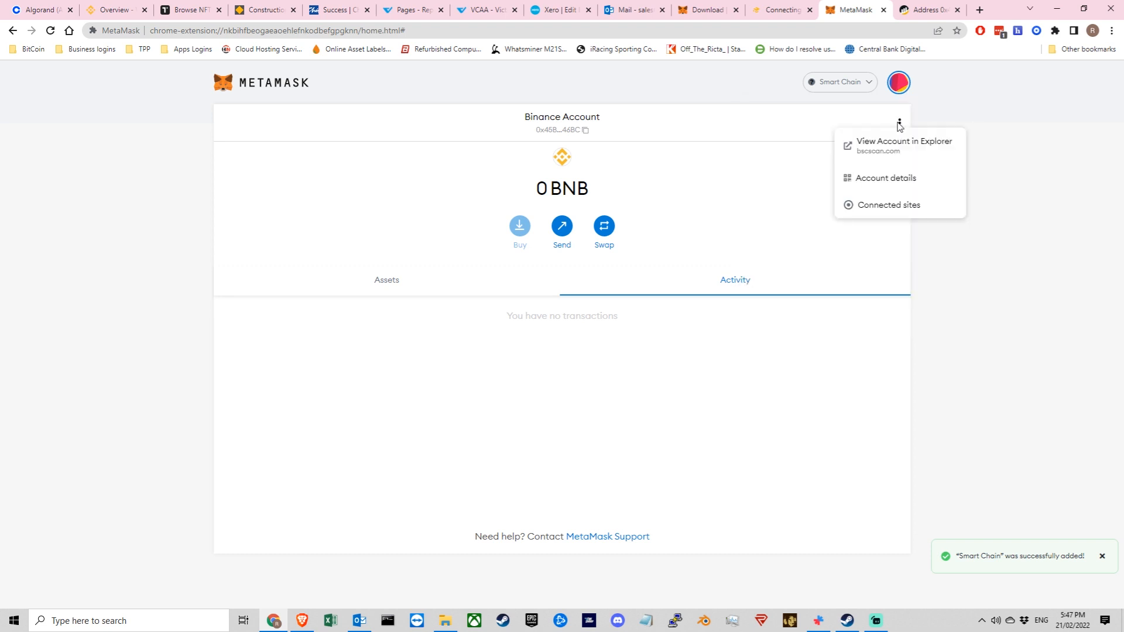
pyautogui.click(879, 206)
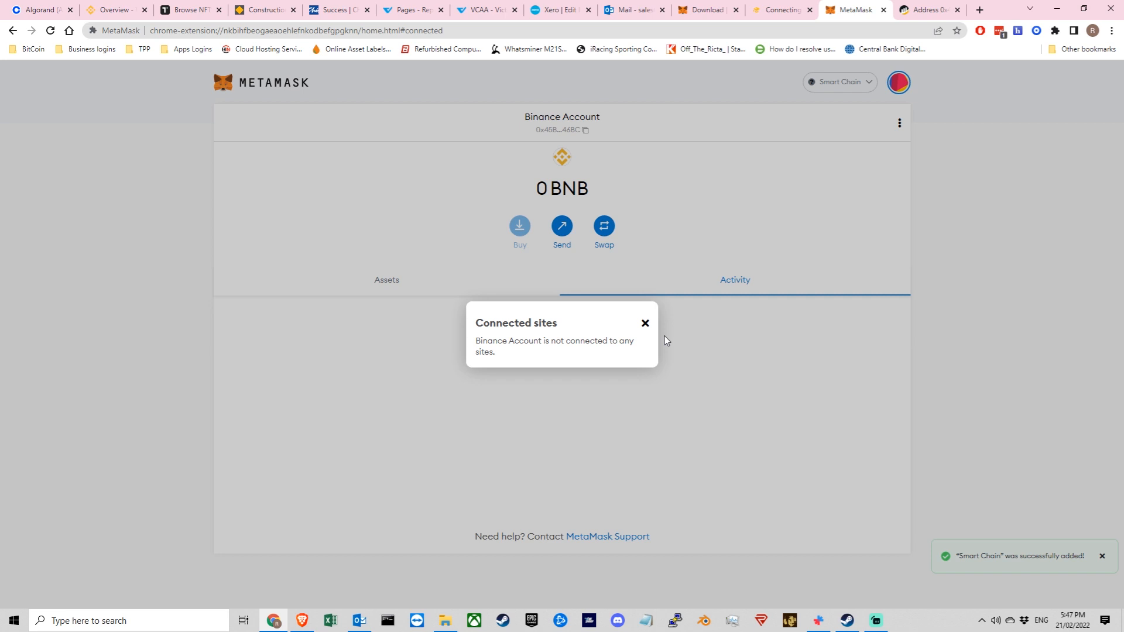
pyautogui.click(645, 323)
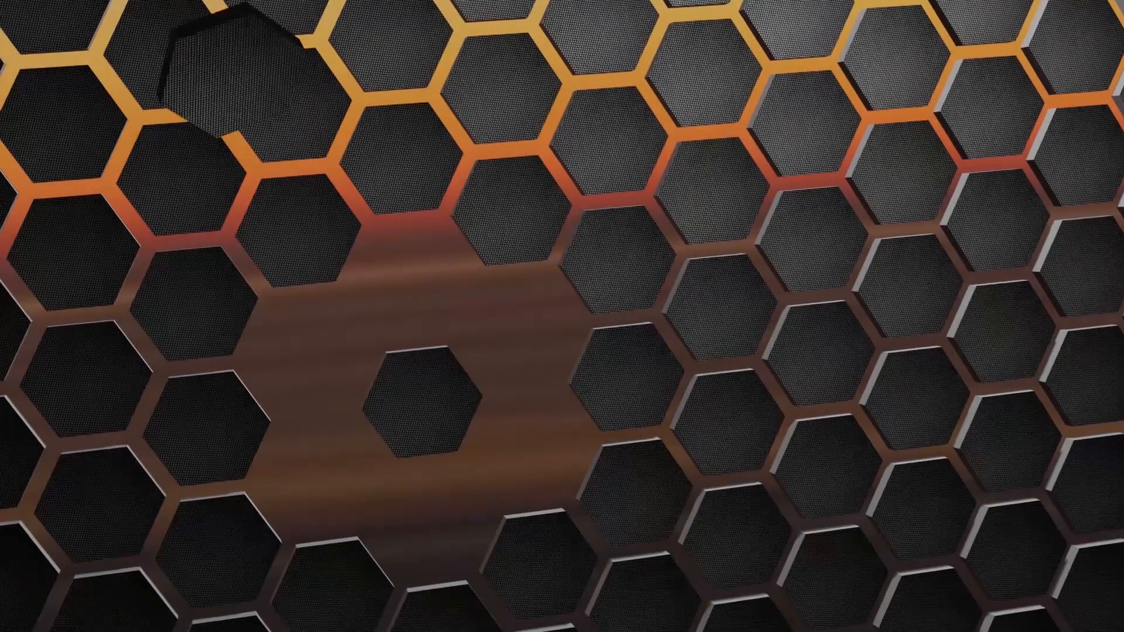